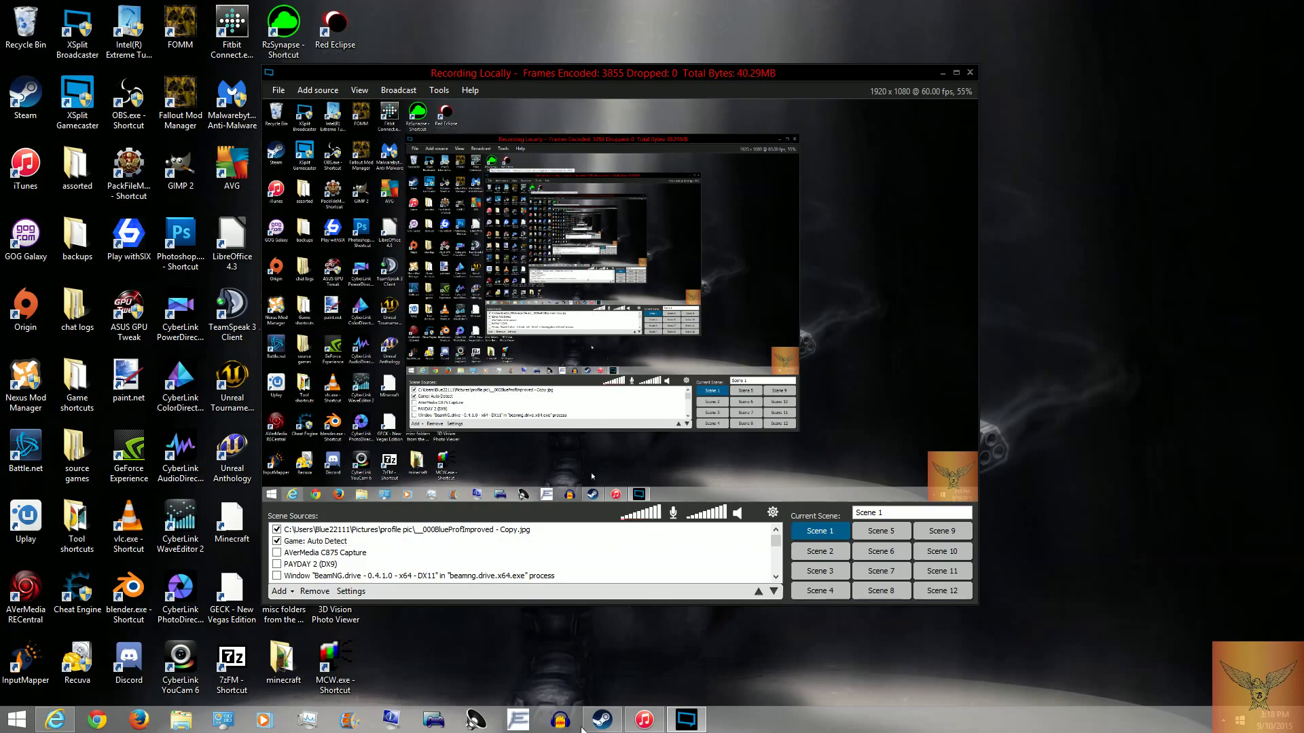
- Browse the Steam library to the Total War: ROME II - Emperor Edition page, then minimize Steam
{"action": "left_click", "coordinate": [602, 720]}
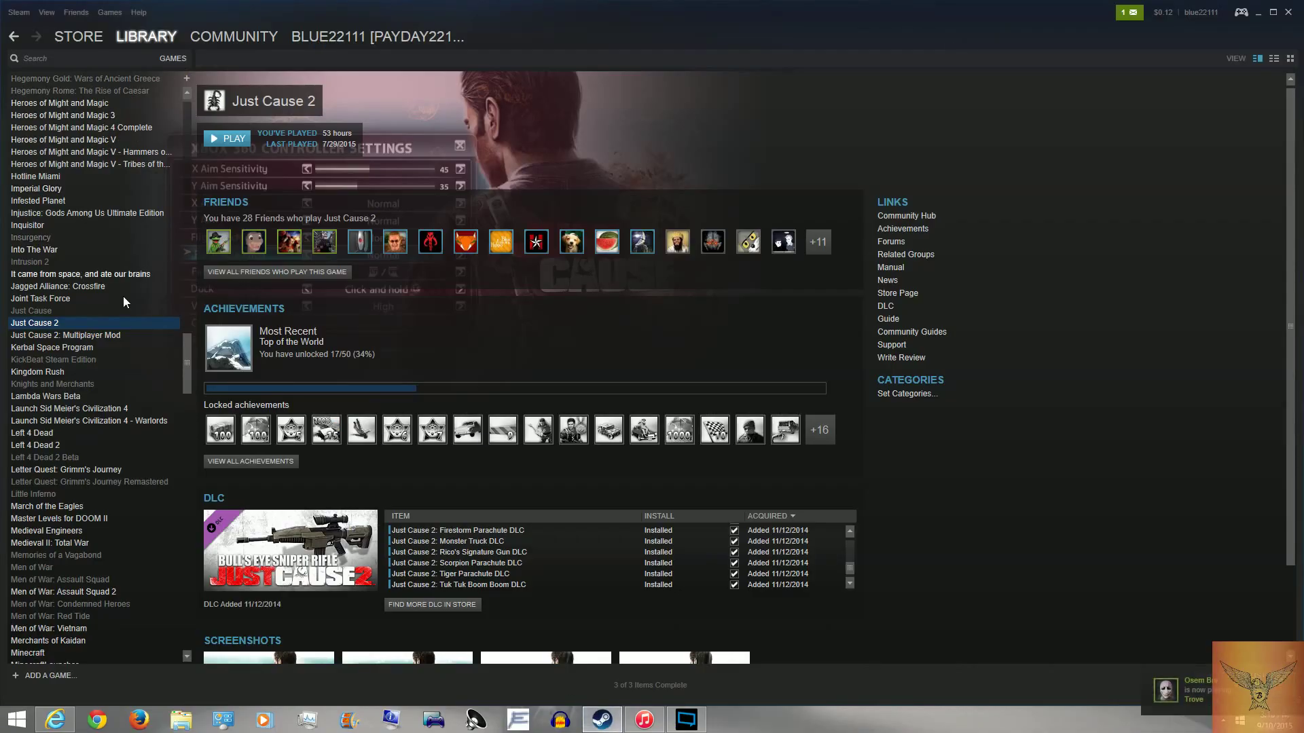
{"action": "scroll", "coordinate": [115, 349], "scroll_direction": "down", "scroll_amount": 20}
{"action": "scroll", "coordinate": [115, 349], "scroll_direction": "down", "scroll_amount": 20}
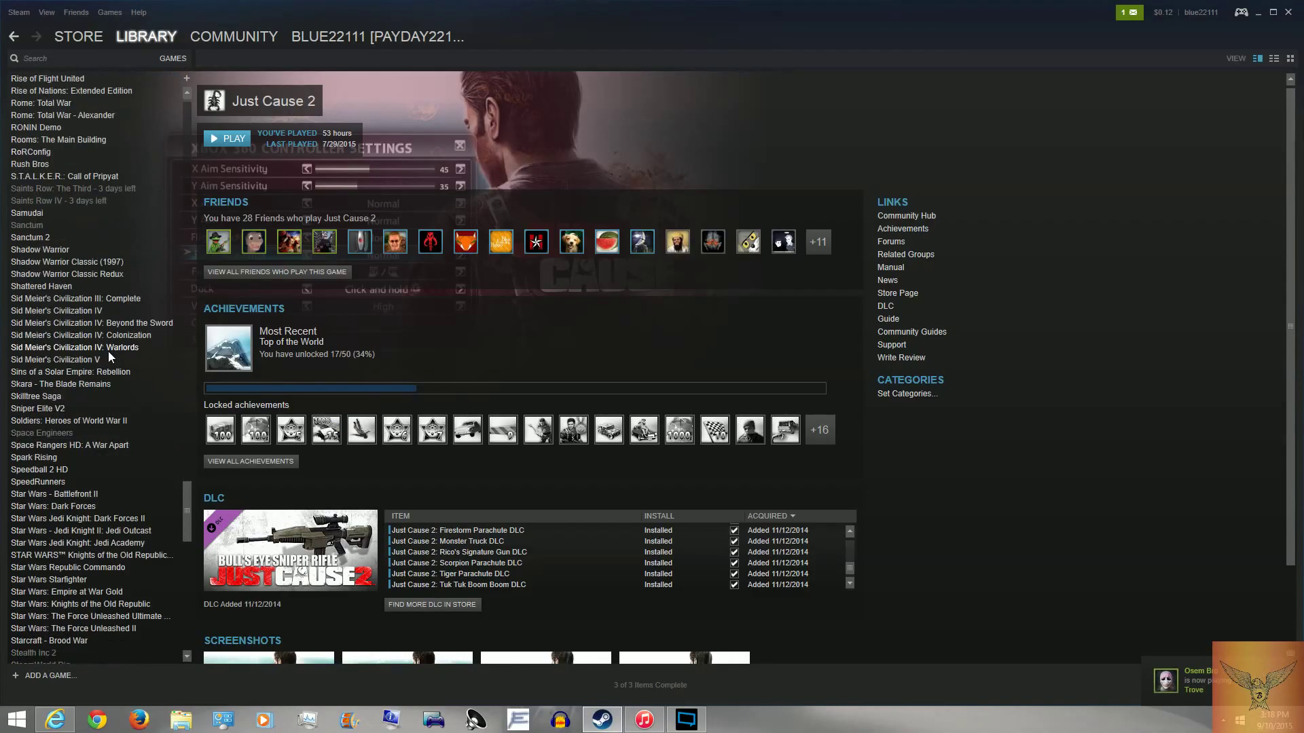
{"action": "left_click", "coordinate": [98, 604]}
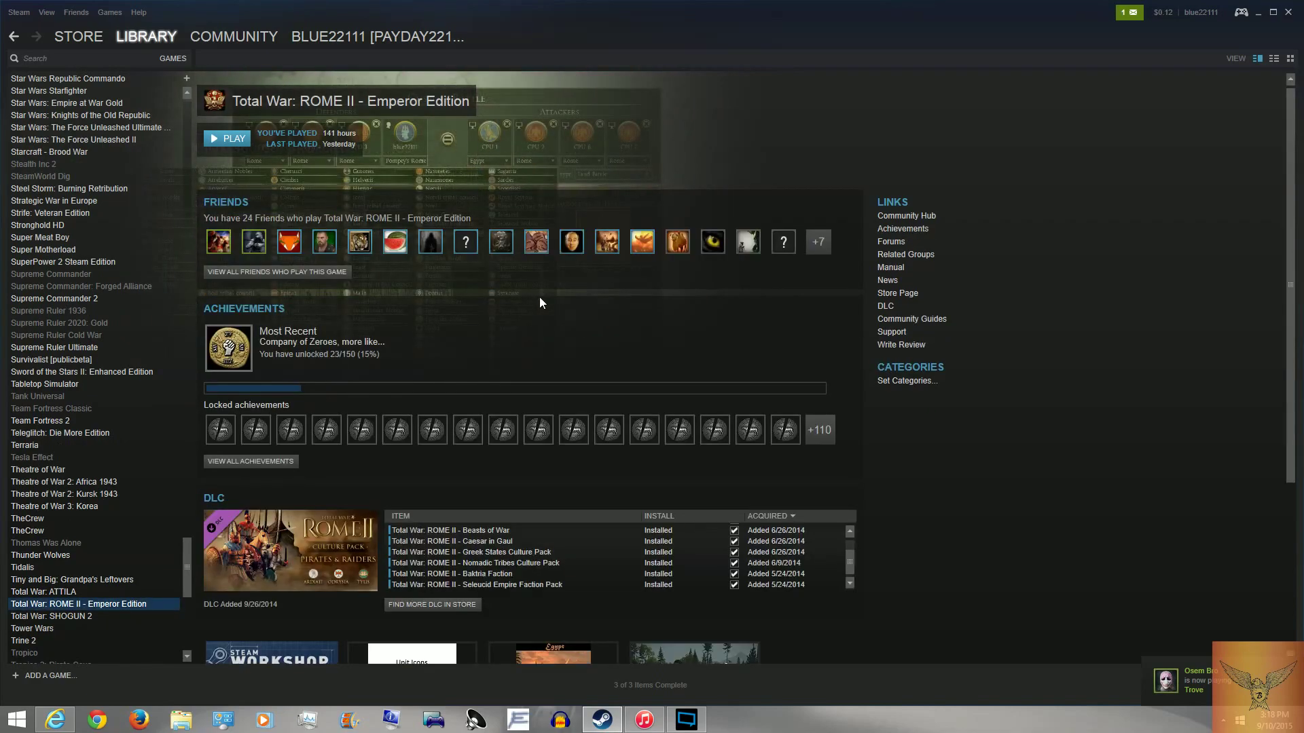
{"action": "left_click", "coordinate": [1257, 14]}
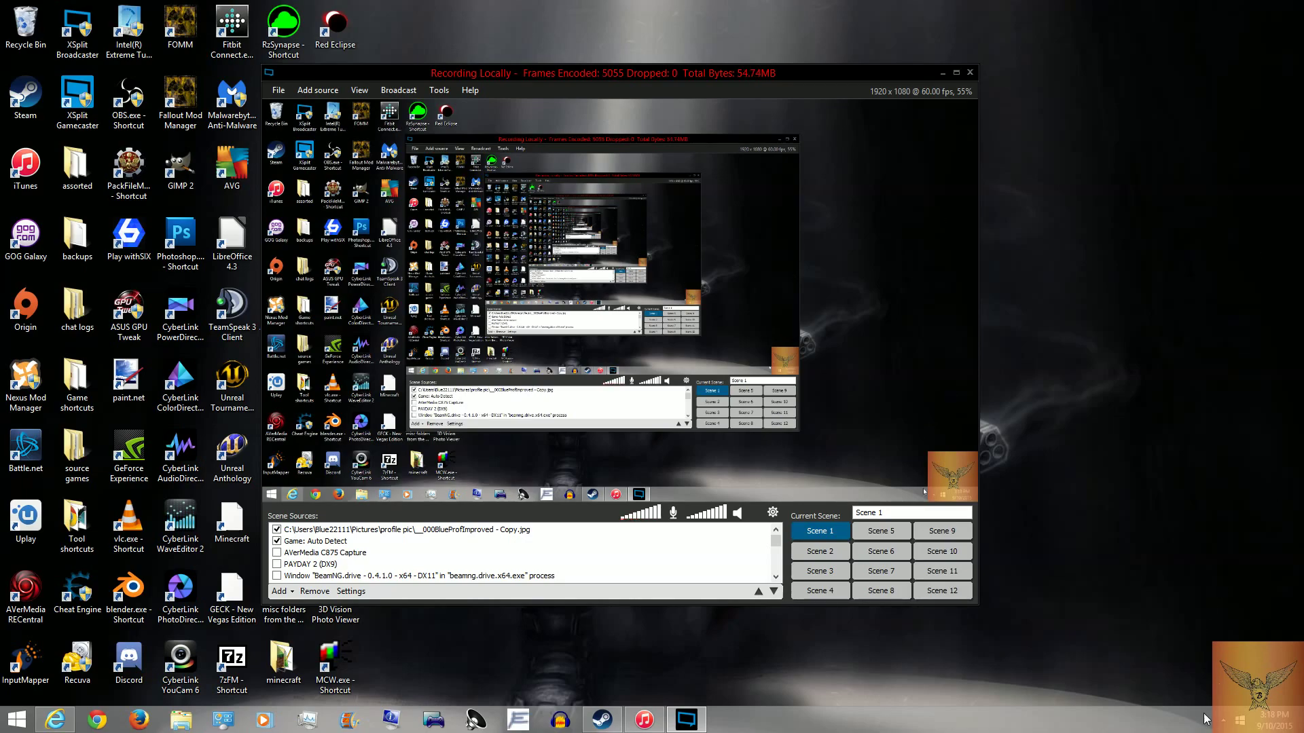
- Check the hidden notification-area icons and select, then deselect, the MCW.exe desktop shortcut
{"action": "left_click", "coordinate": [1223, 720]}
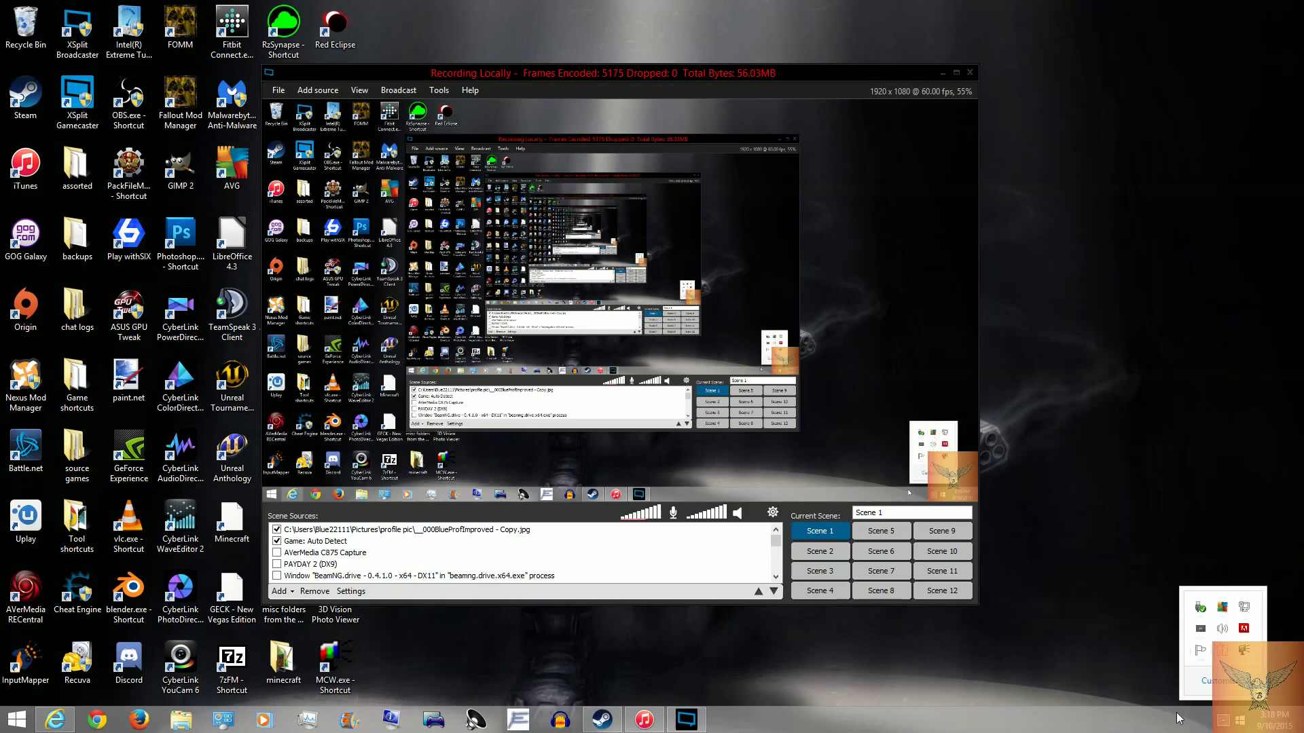
{"action": "left_click", "coordinate": [1216, 721]}
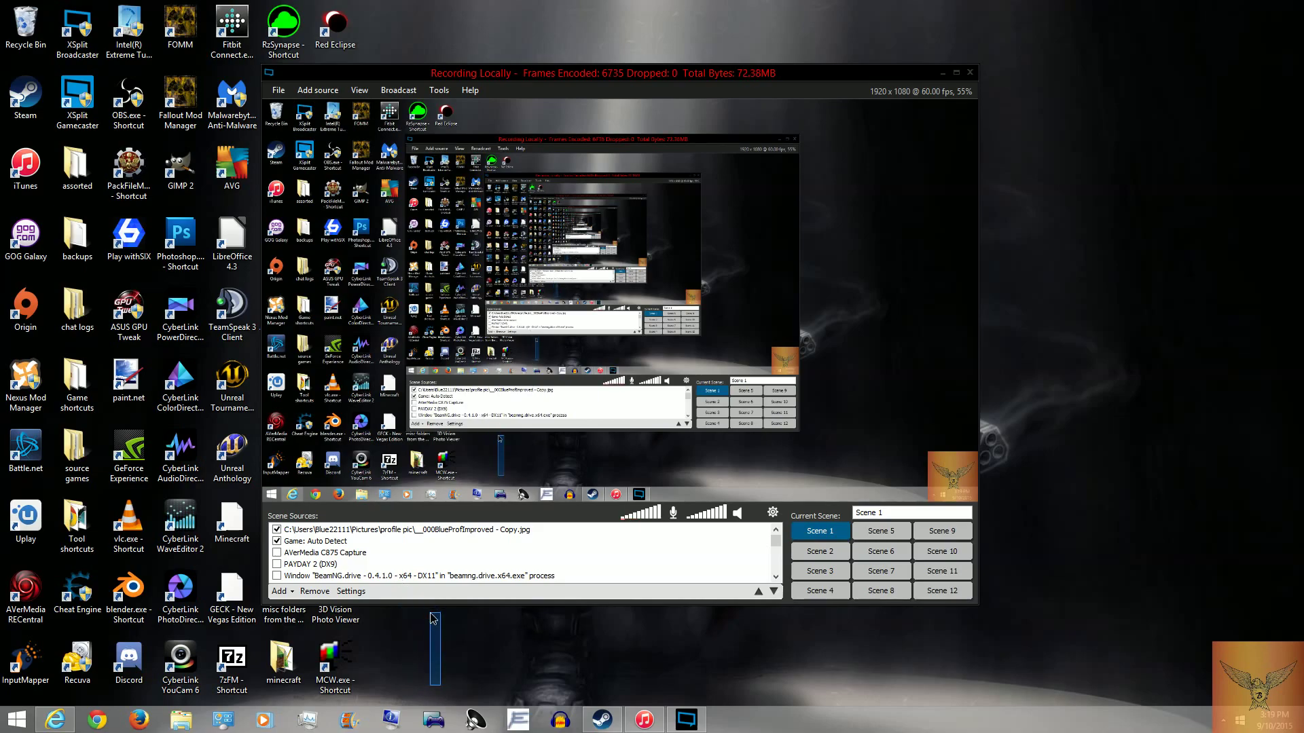
{"action": "left_click", "coordinate": [335, 662]}
{"action": "left_click", "coordinate": [438, 691]}
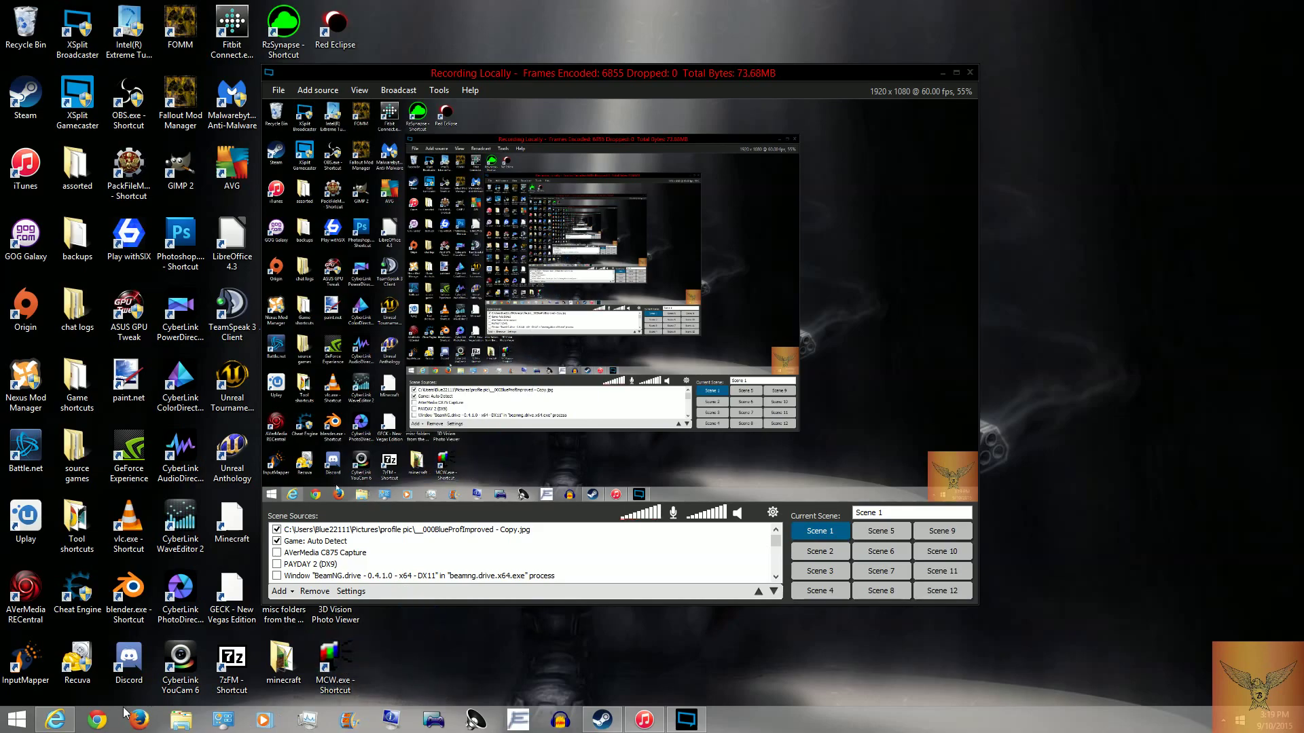
- Start downloading Monitor Calibration Wizard 1.0 from its product page in Internet Explorer
{"action": "left_click", "coordinate": [68, 725]}
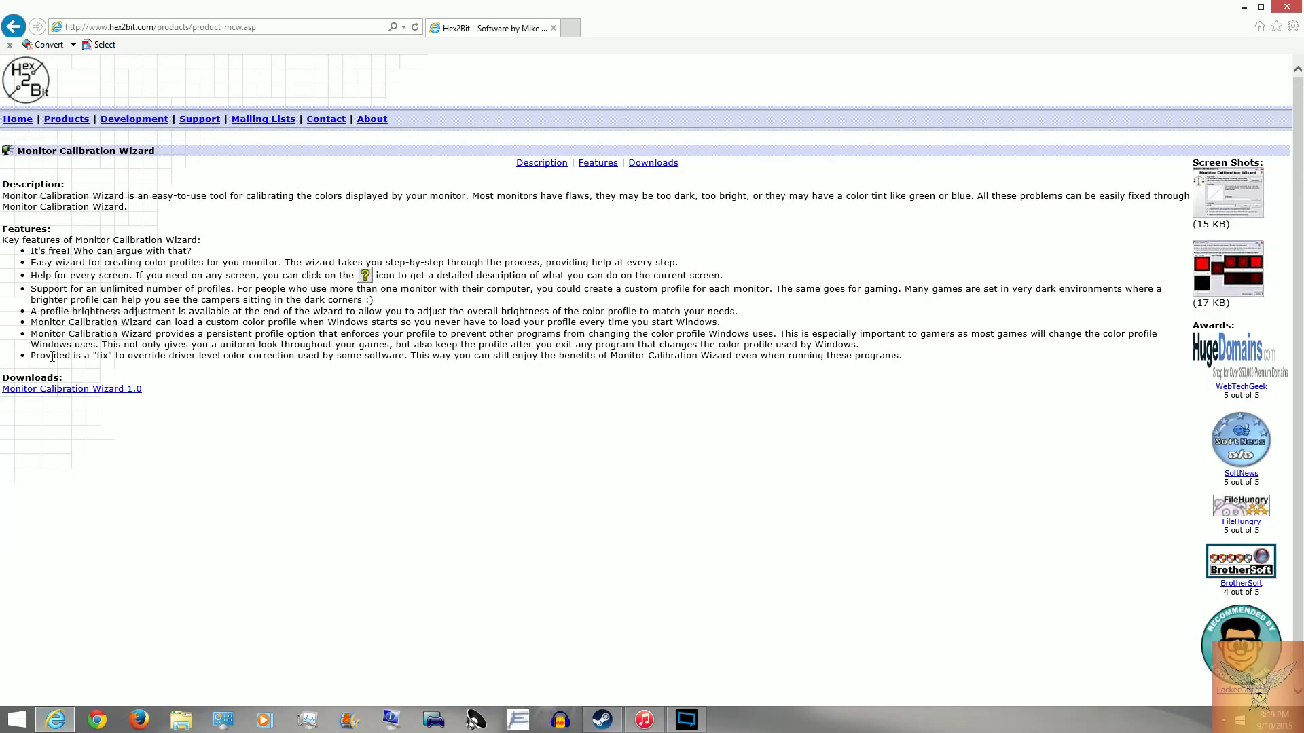
{"action": "left_click", "coordinate": [97, 389]}
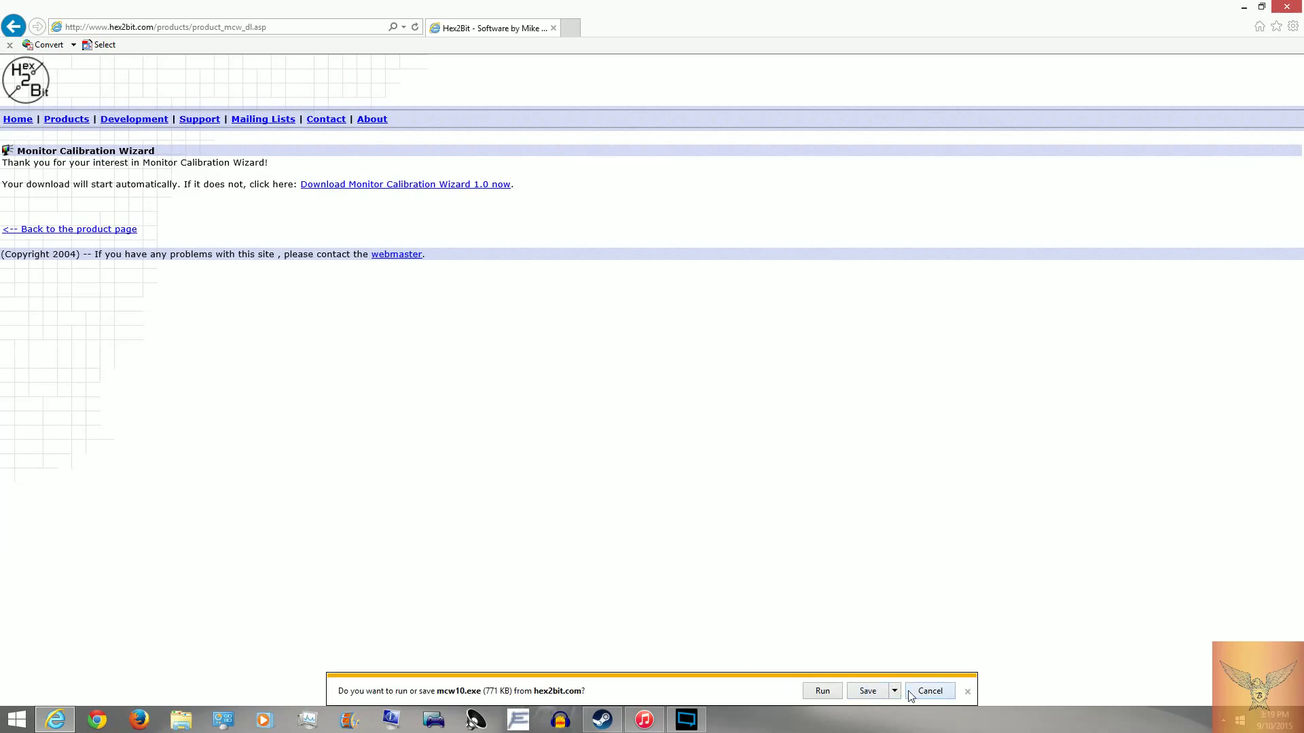
{"action": "left_click", "coordinate": [894, 690]}
{"action": "left_click", "coordinate": [930, 675]}
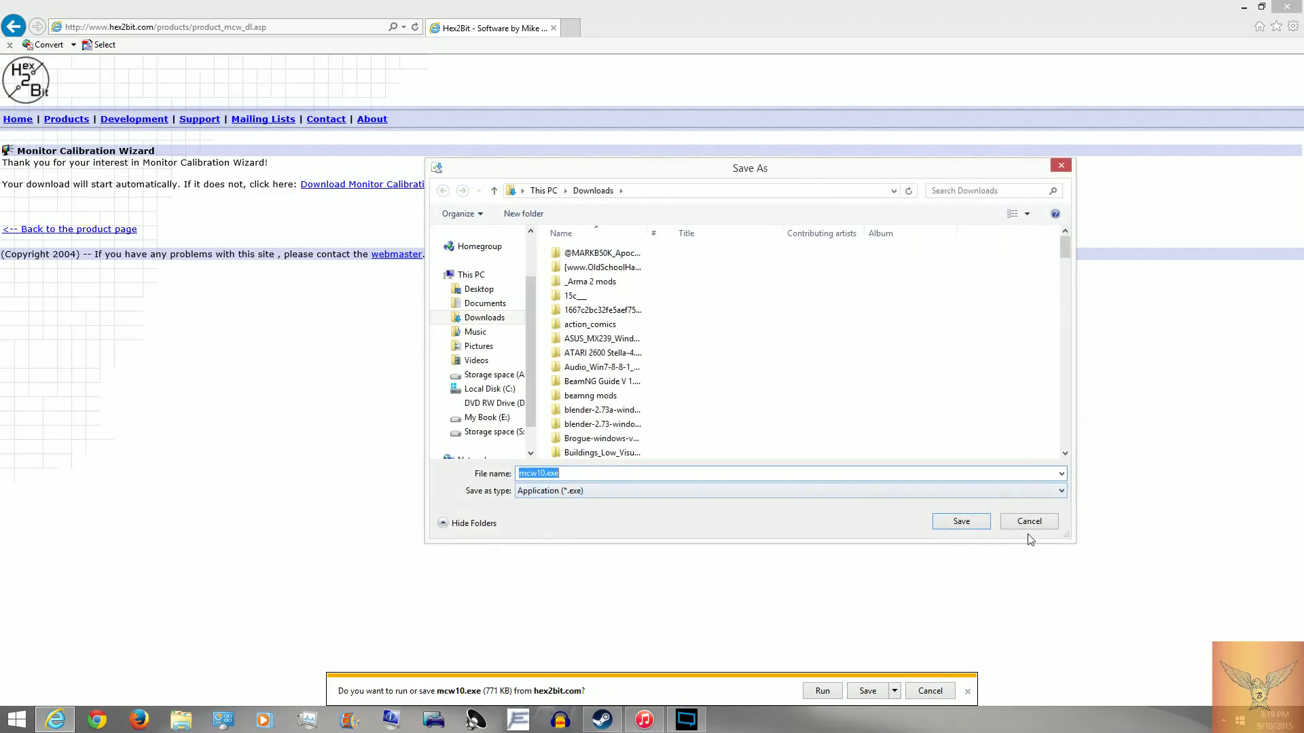
{"action": "left_click", "coordinate": [1009, 523]}
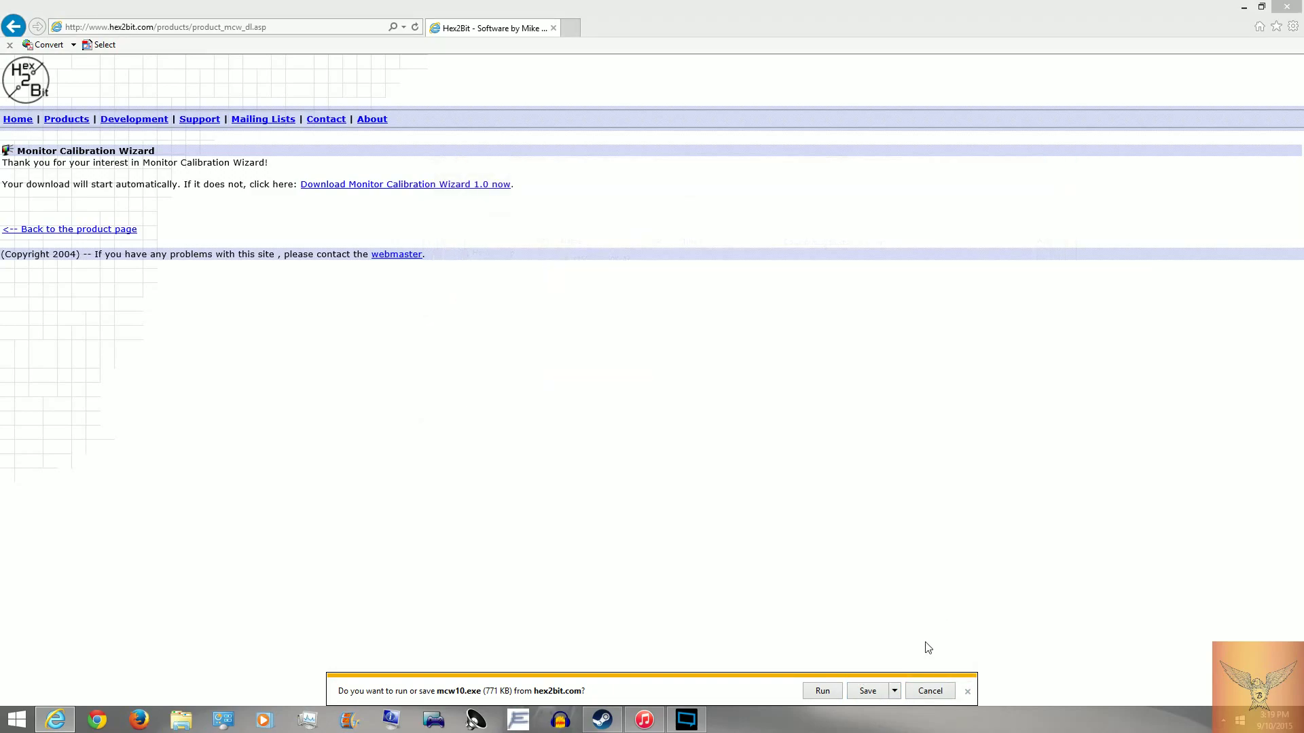
- Save mcw10.exe into Downloads, replacing the existing copy, and open its folder
{"action": "left_click", "coordinate": [894, 690]}
{"action": "left_click", "coordinate": [940, 675]}
{"action": "key", "text": "Return"}
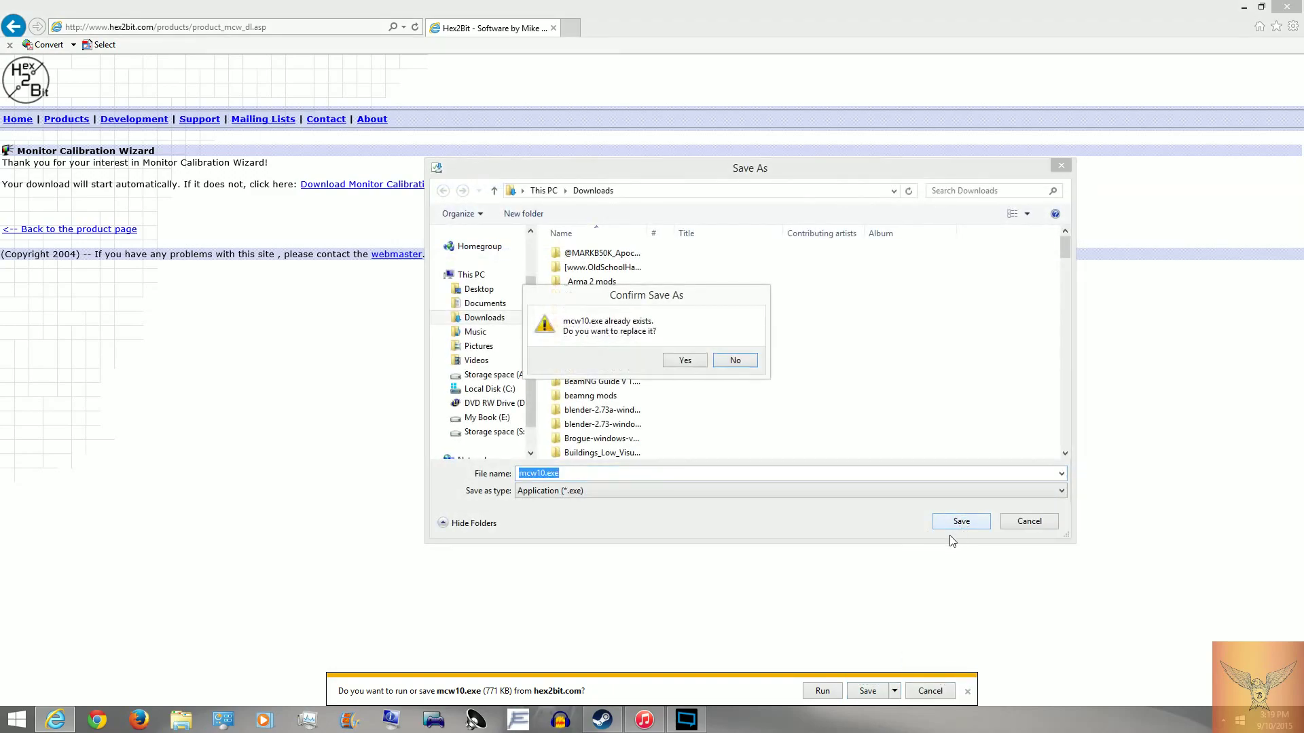
{"action": "left_click", "coordinate": [696, 366]}
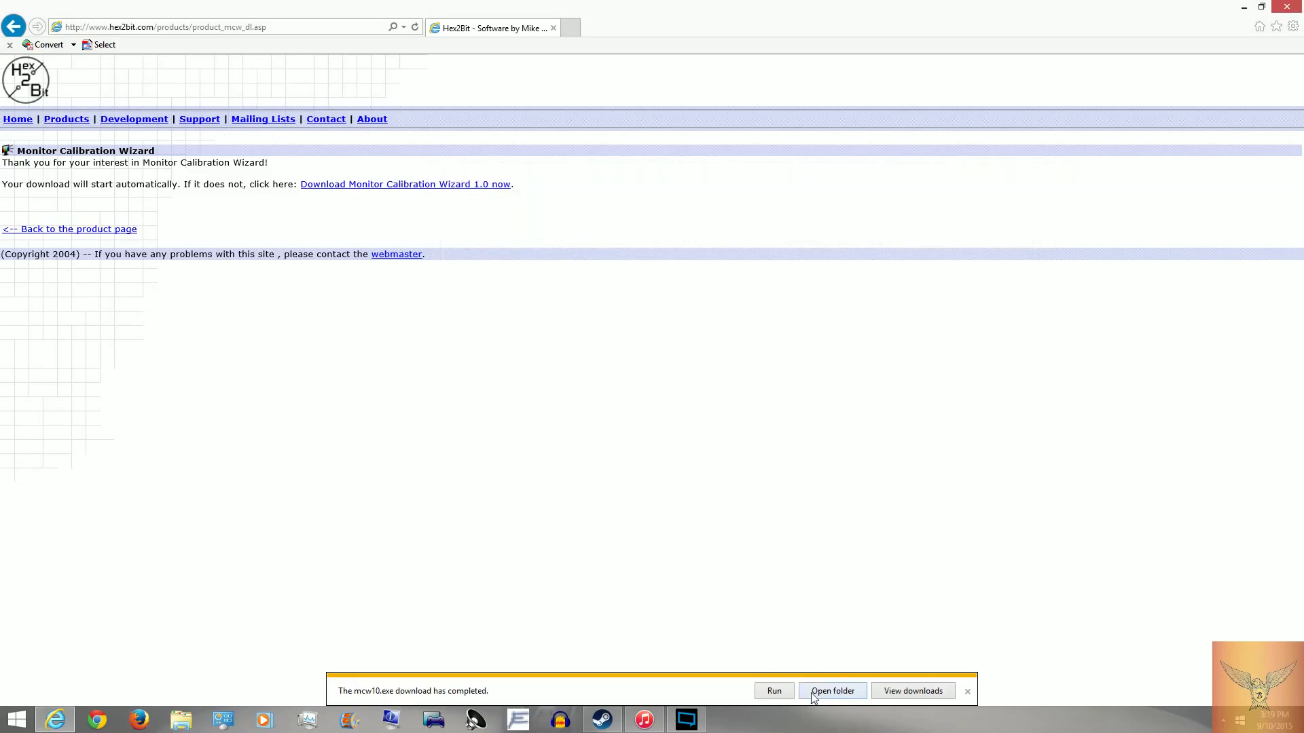
{"action": "left_click", "coordinate": [819, 692]}
- Launch mcw10.exe, skip uninstalling the existing copy, then quit Setup at the destination-folder page
{"action": "left_click", "coordinate": [652, 568]}
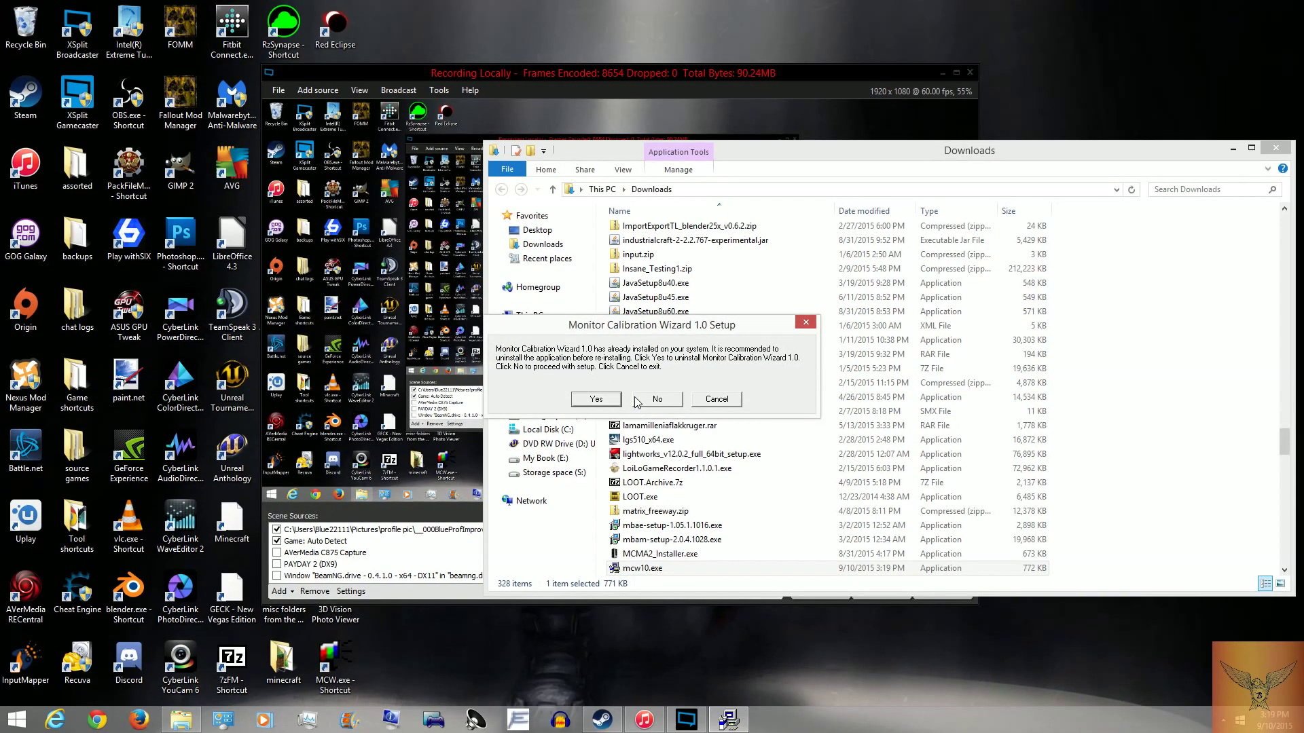
{"action": "left_click", "coordinate": [670, 402]}
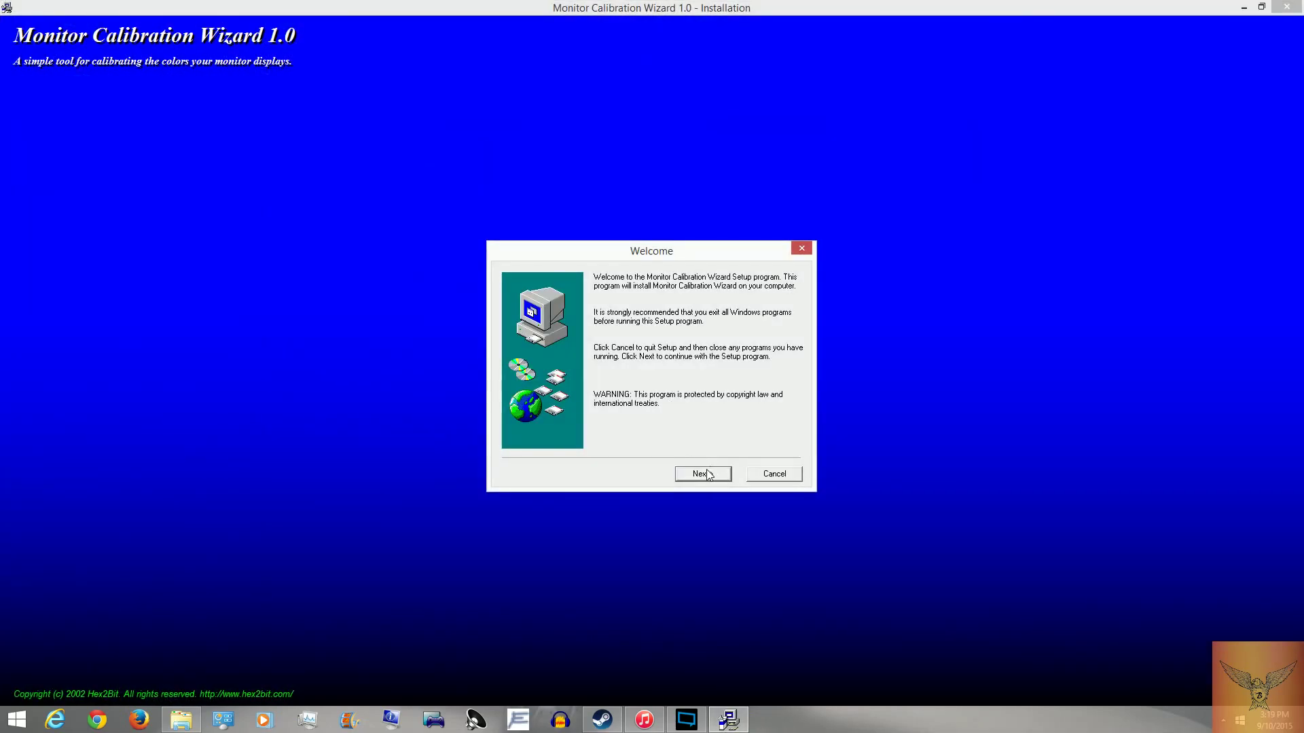
{"action": "left_click", "coordinate": [706, 475]}
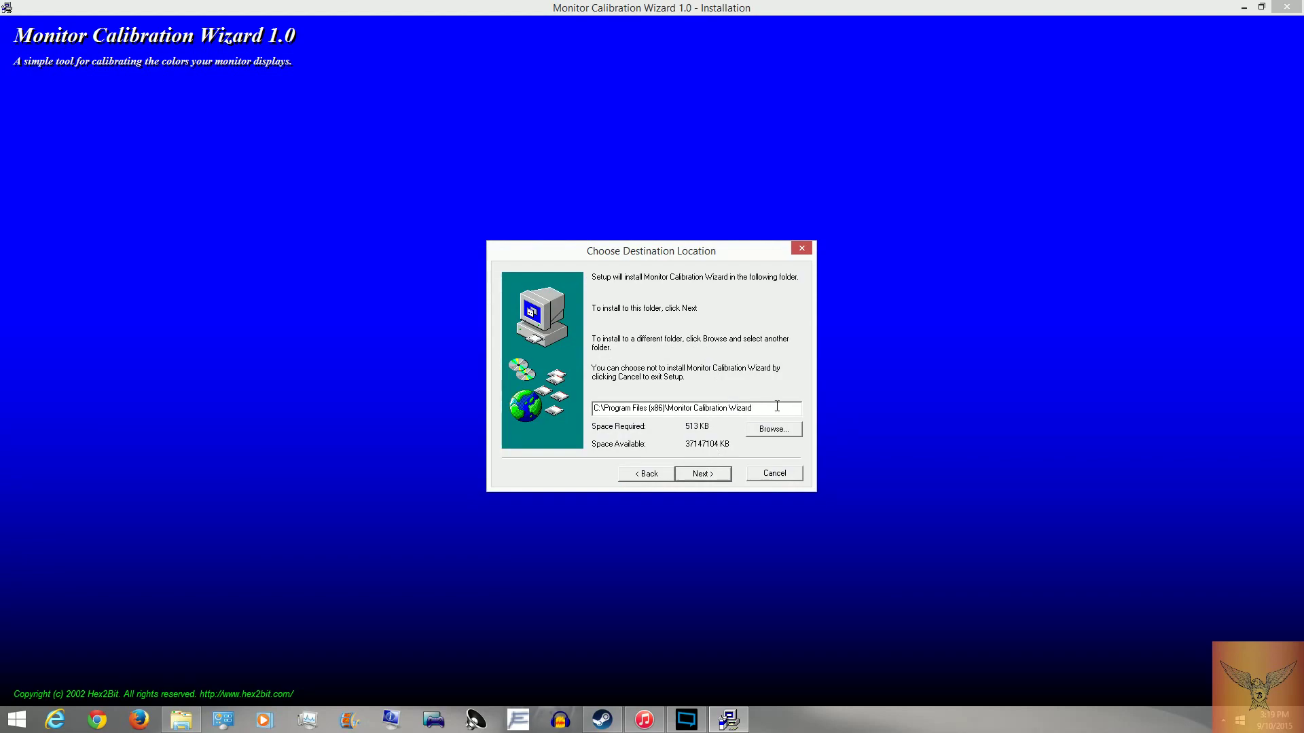
{"action": "left_click_drag", "start_coordinate": [785, 406], "coordinate": [625, 408]}
{"action": "left_click", "coordinate": [768, 475]}
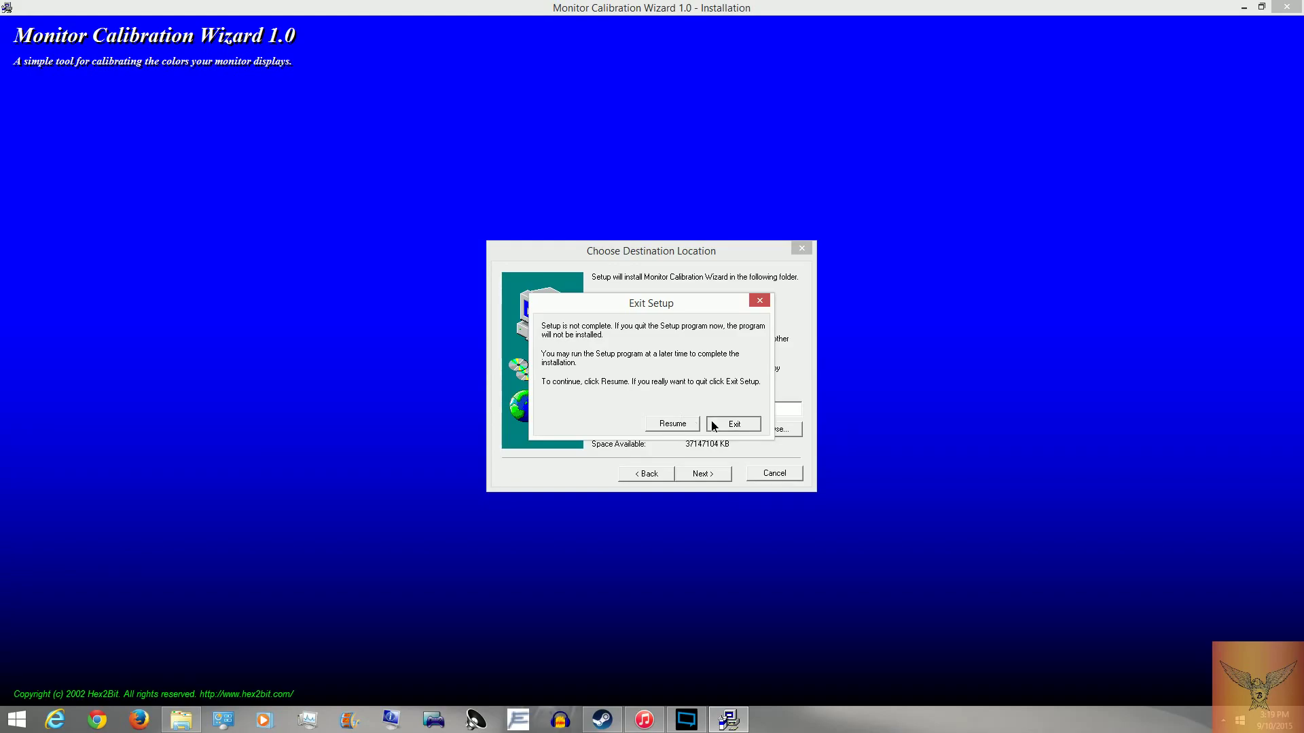
{"action": "left_click", "coordinate": [732, 423]}
{"action": "left_click", "coordinate": [1087, 432]}
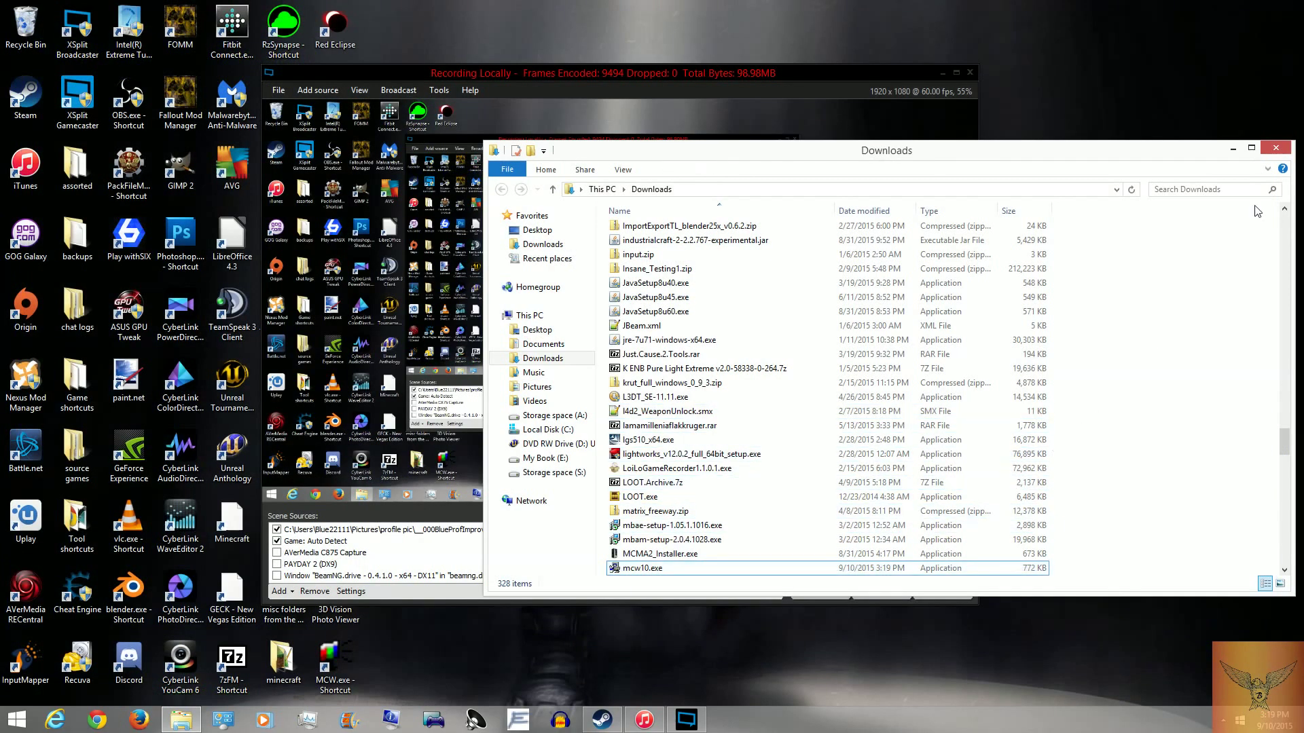
- Close the Downloads window and move the recording window further right
{"action": "left_click", "coordinate": [1276, 148]}
{"action": "left_click", "coordinate": [1223, 722]}
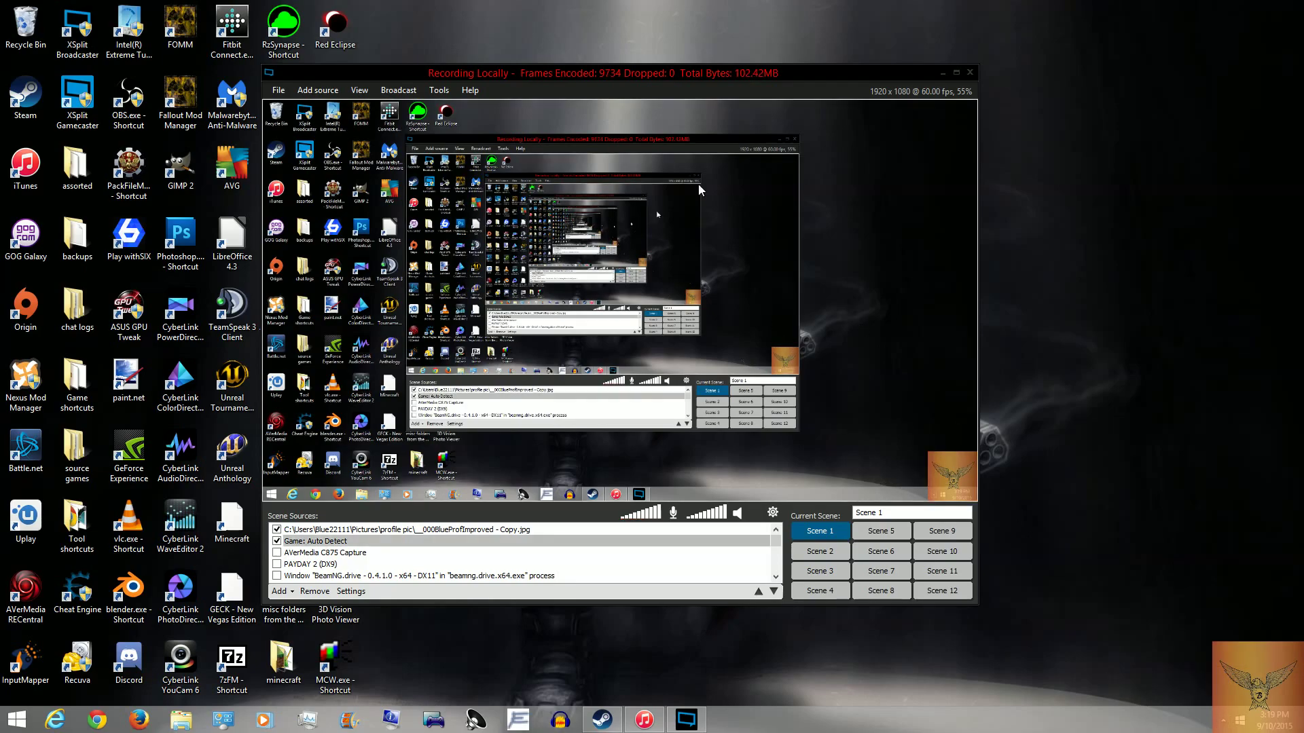
{"action": "left_click_drag", "start_coordinate": [540, 75], "coordinate": [658, 48]}
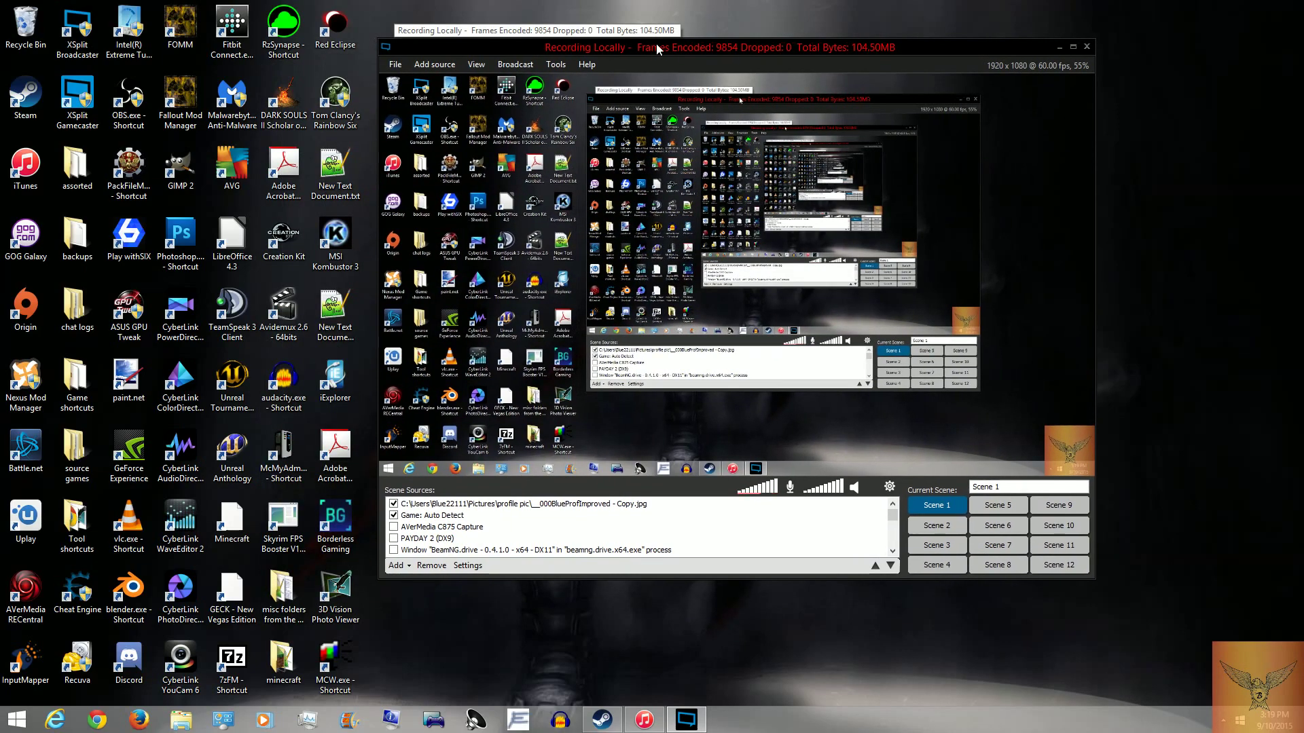
- Open the MCW.exe shortcut's file location in Program Files (x86)\Monitor Calibration Wizard
{"action": "left_click_drag", "start_coordinate": [271, 642], "coordinate": [326, 666]}
{"action": "right_click", "coordinate": [326, 662]}
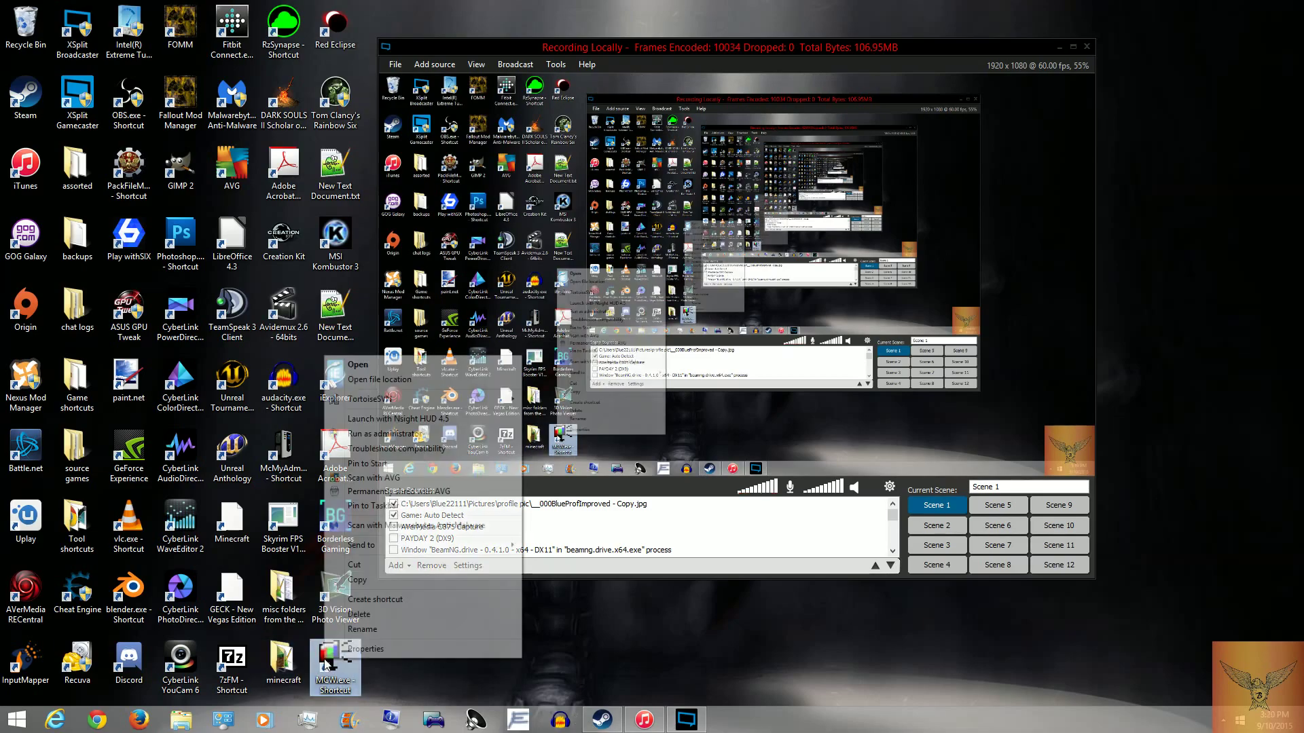
{"action": "left_click", "coordinate": [357, 381]}
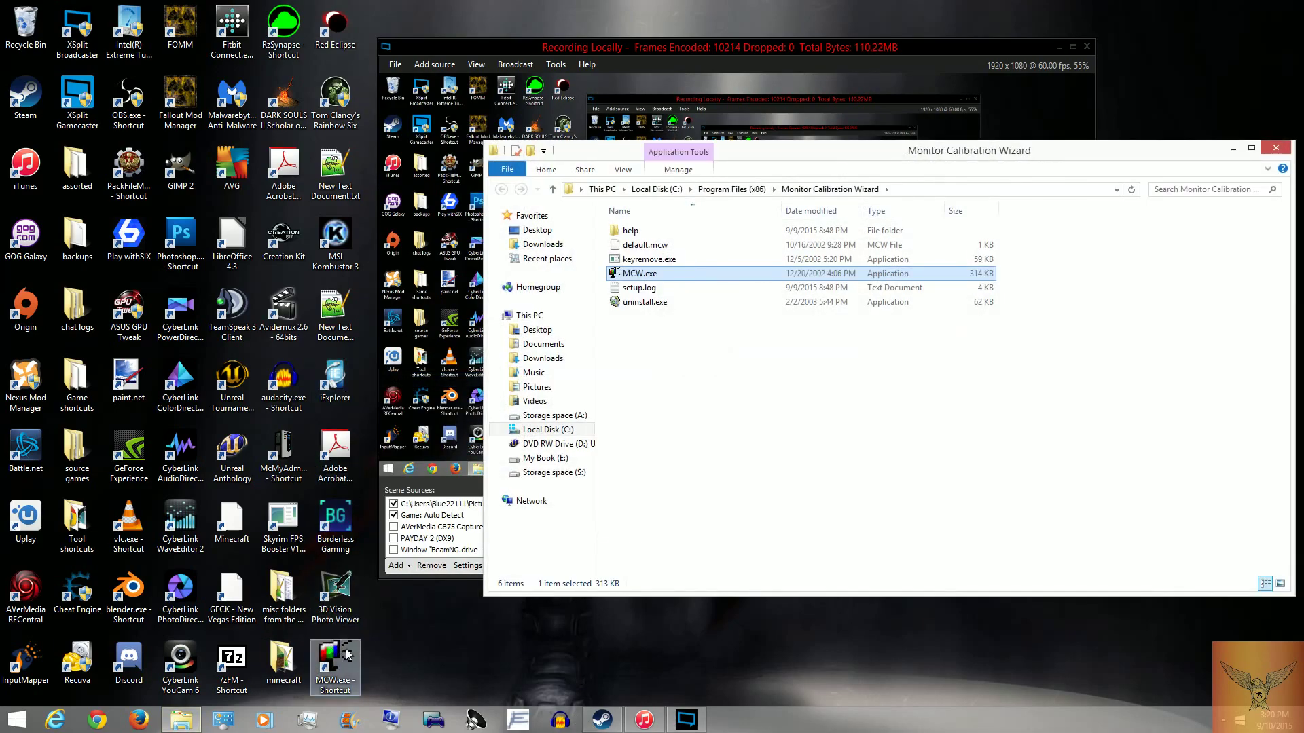
{"action": "left_click", "coordinate": [753, 370]}
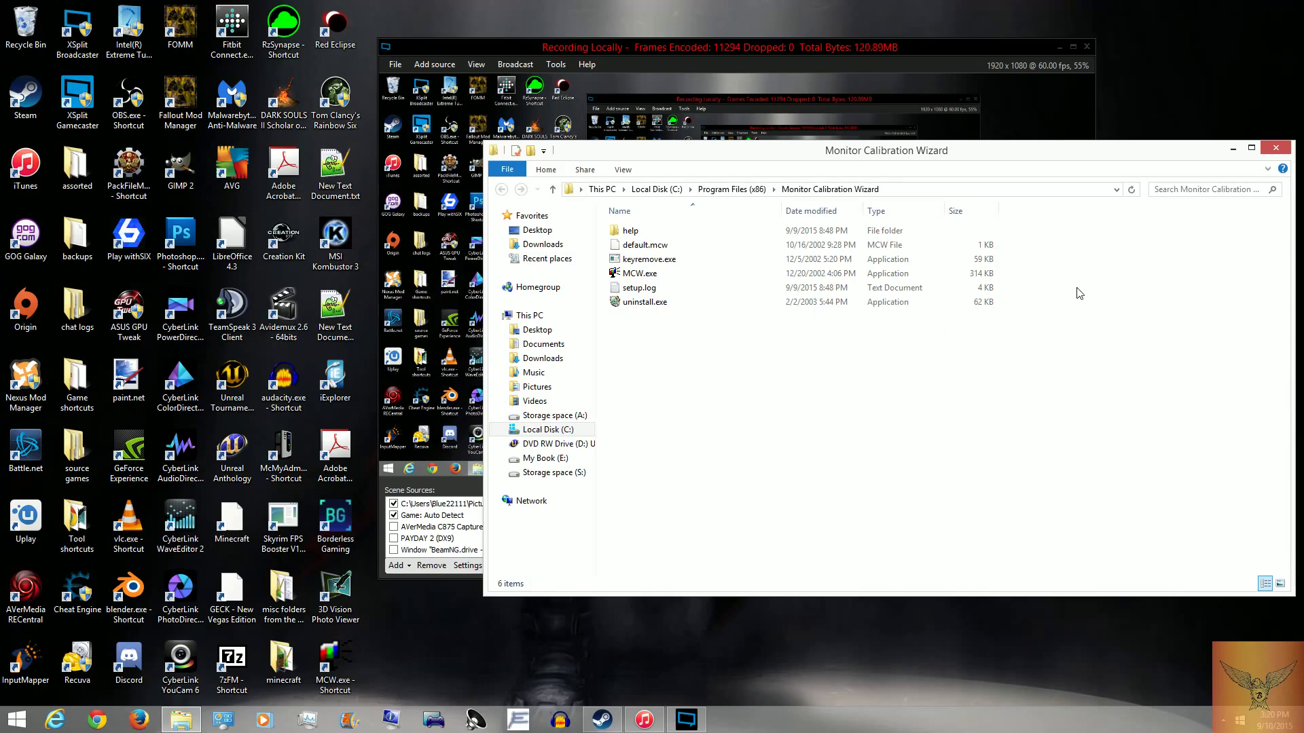
- Close the install folder and open Monitor Calibration Wizard from its notification-area icon
{"action": "left_click", "coordinate": [1274, 149]}
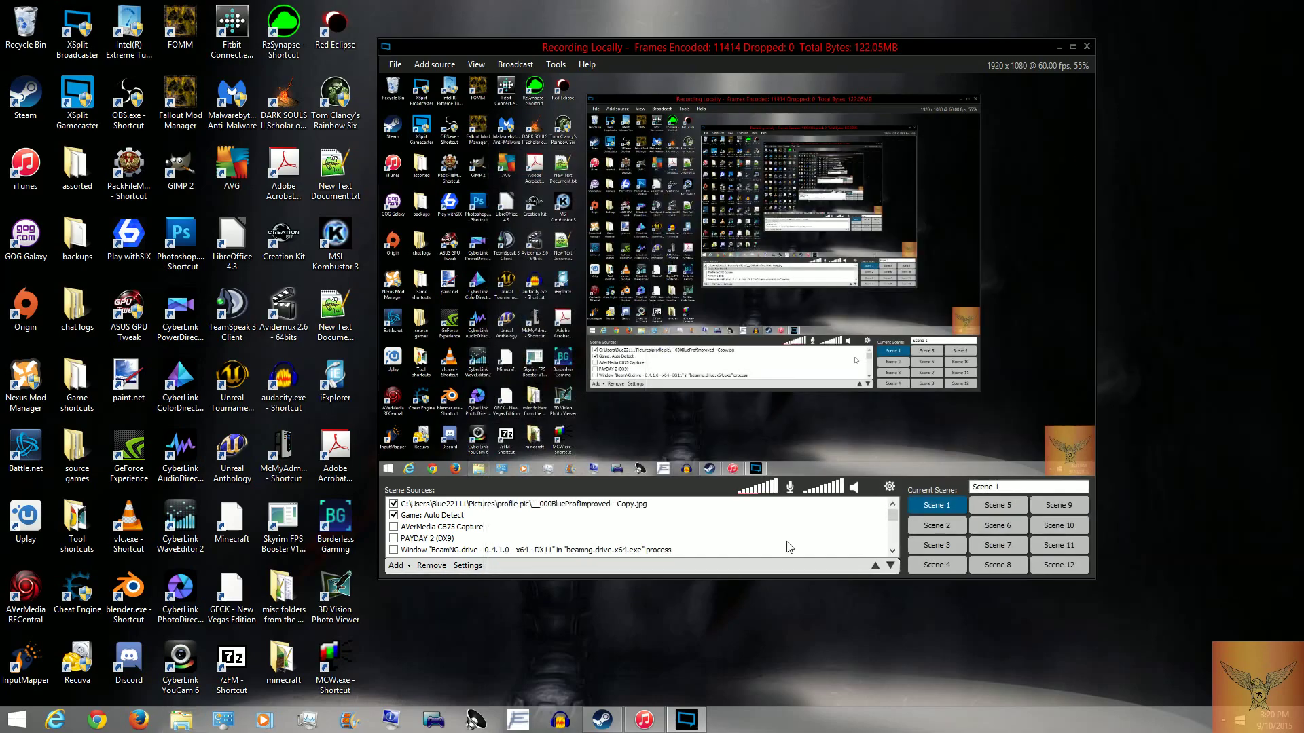
{"action": "left_click", "coordinate": [1223, 720]}
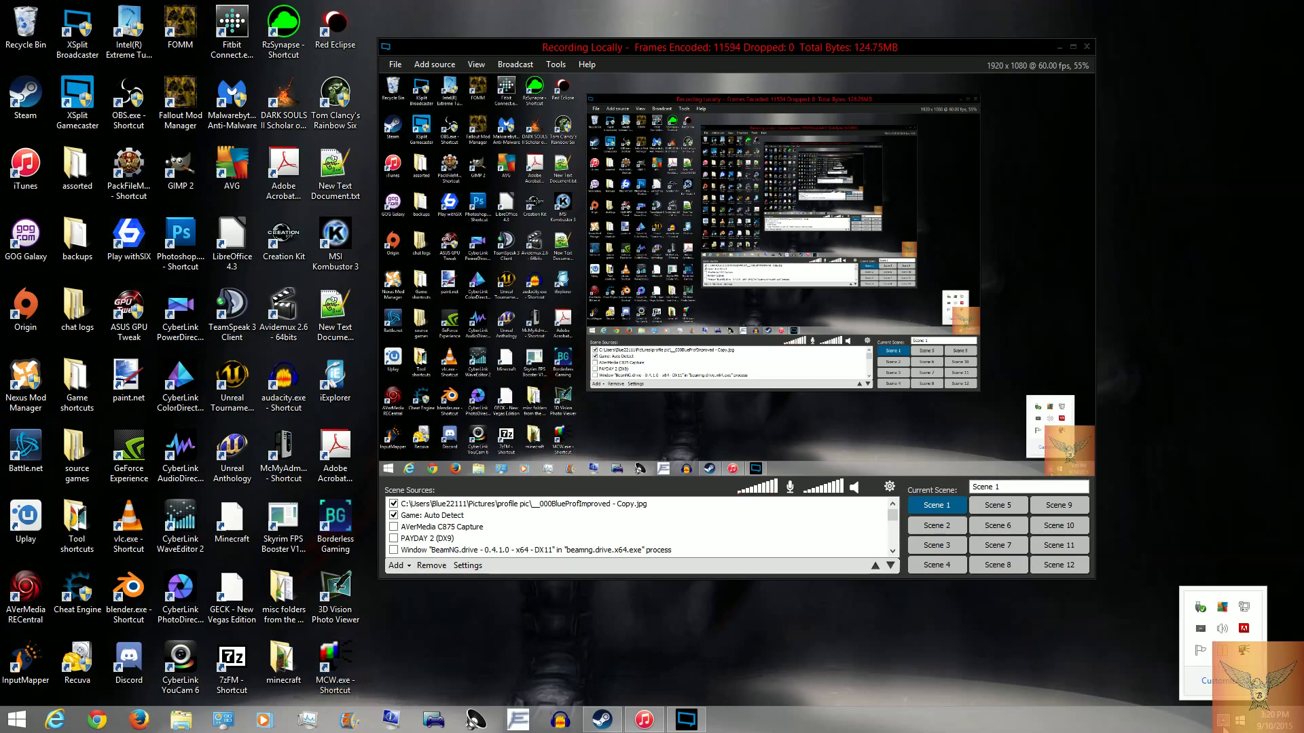
{"action": "left_click", "coordinate": [1244, 652]}
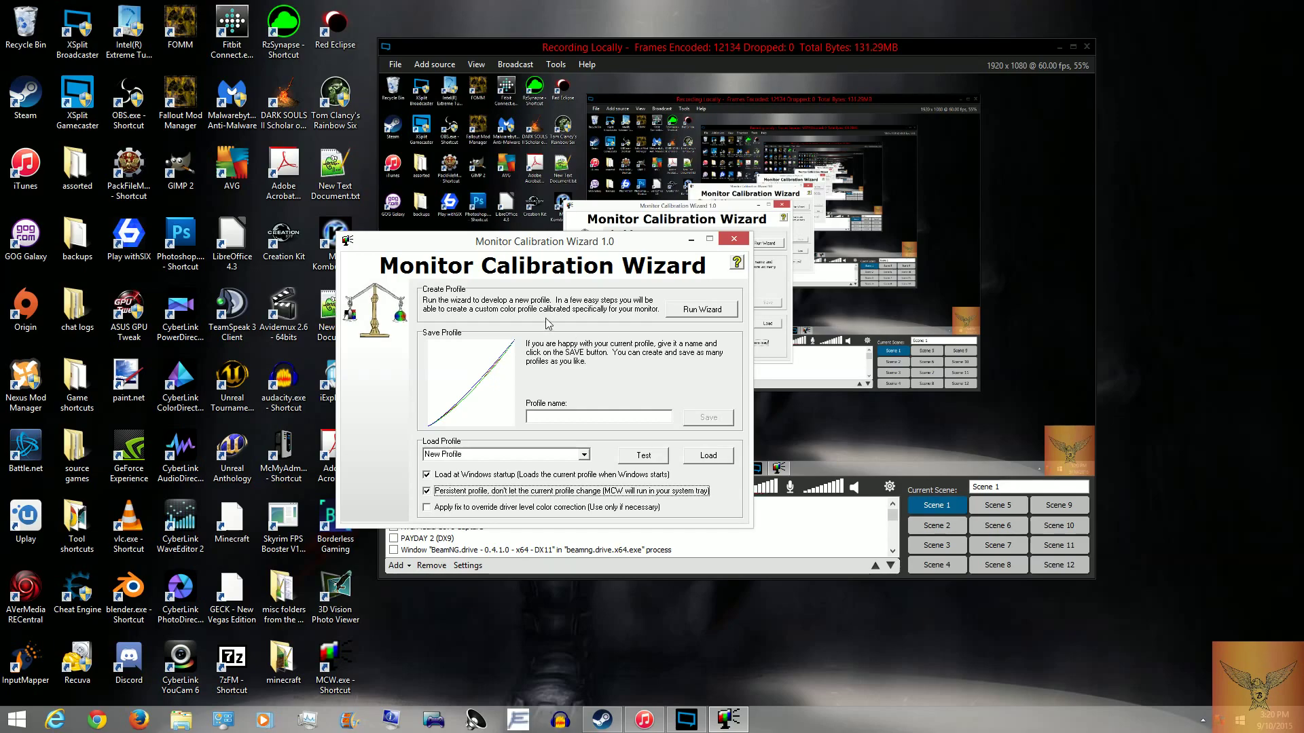
- Start a new calibrated profile and advance to the color channel test
{"action": "left_click", "coordinate": [704, 309]}
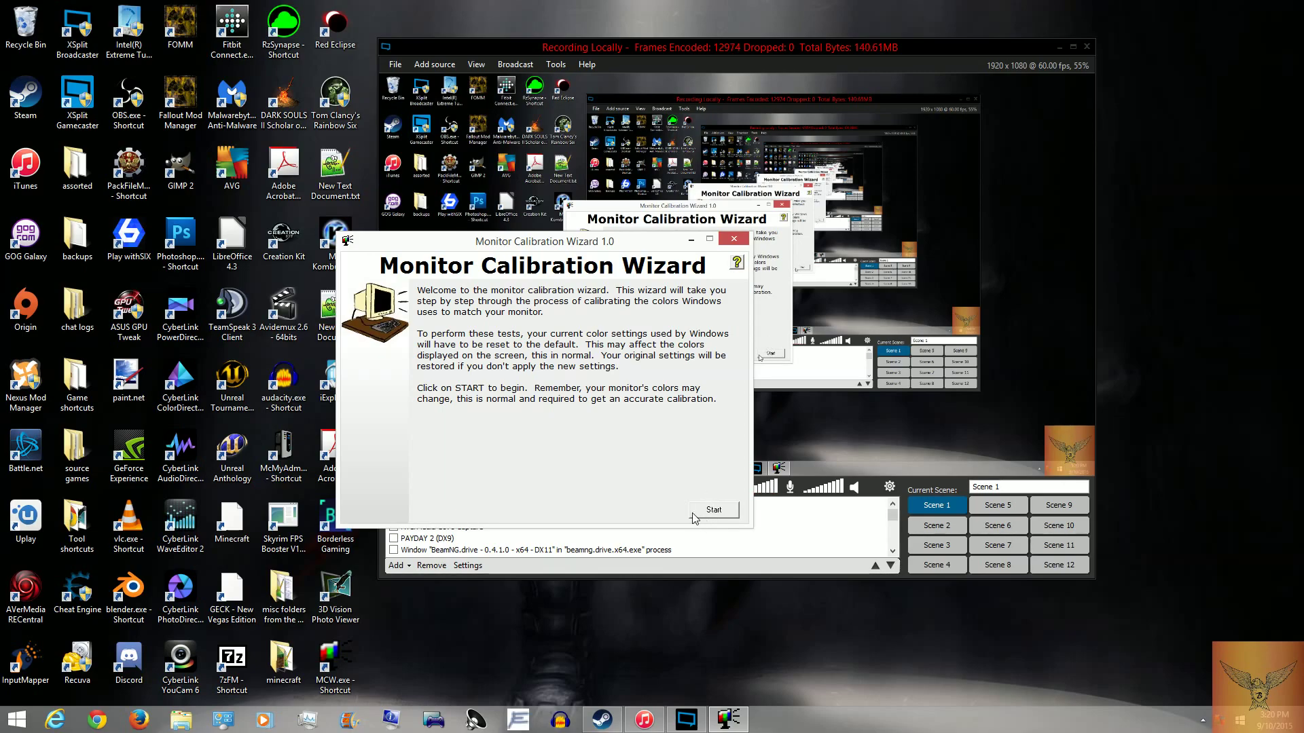
{"action": "left_click", "coordinate": [701, 515]}
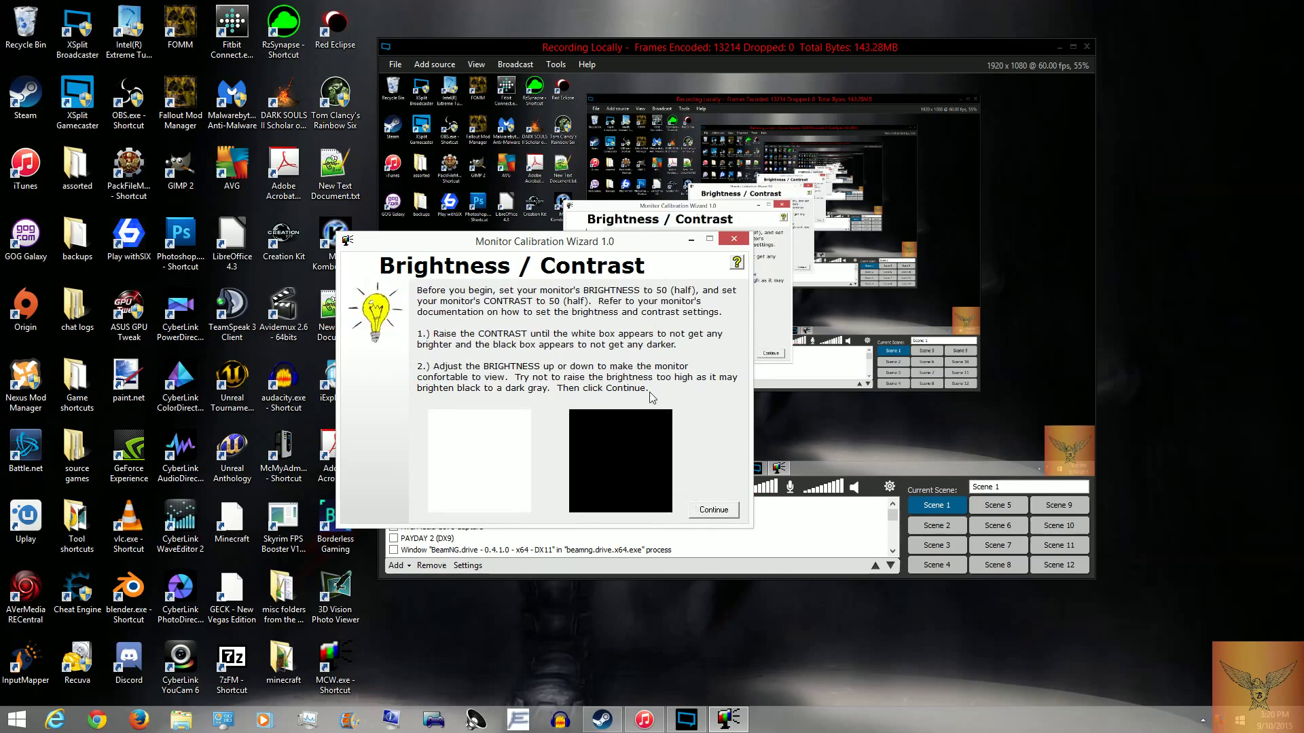
{"action": "left_click", "coordinate": [724, 512]}
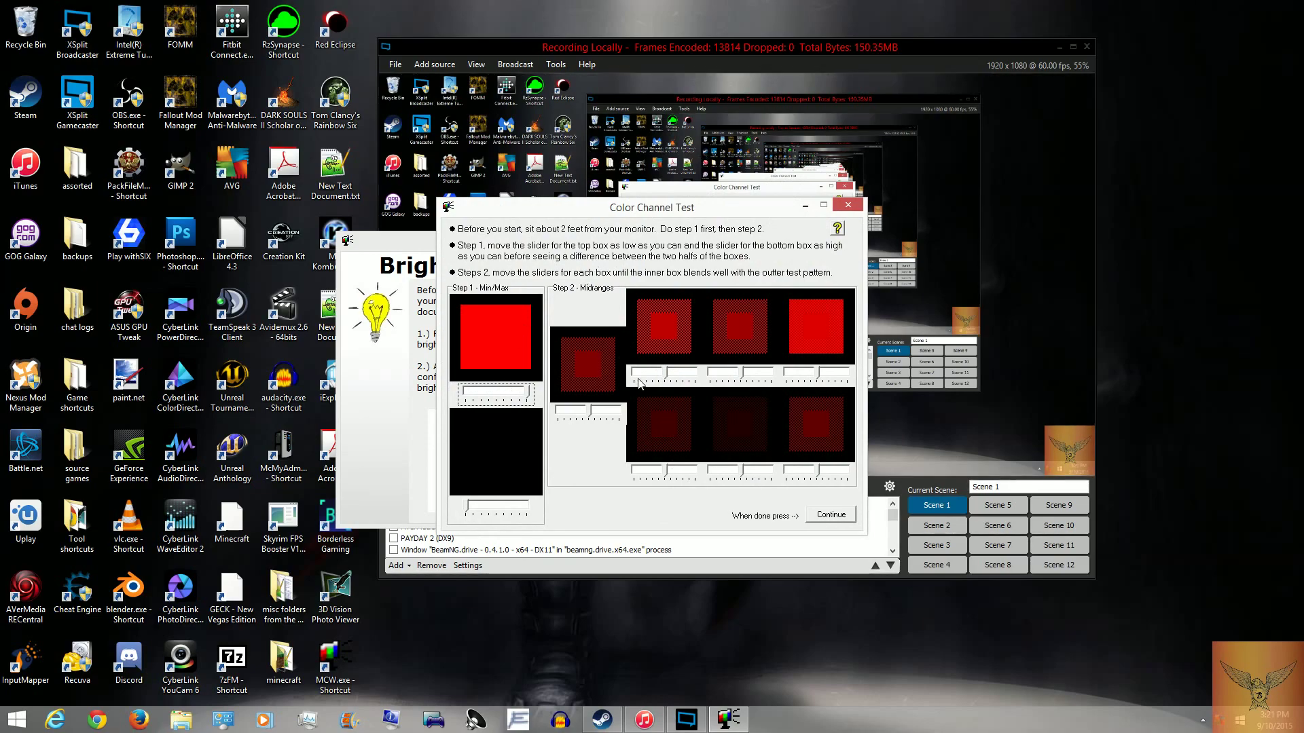
- Adjust the red midrange boxes until their inner squares blend with the surroundings
{"action": "left_click", "coordinate": [671, 379]}
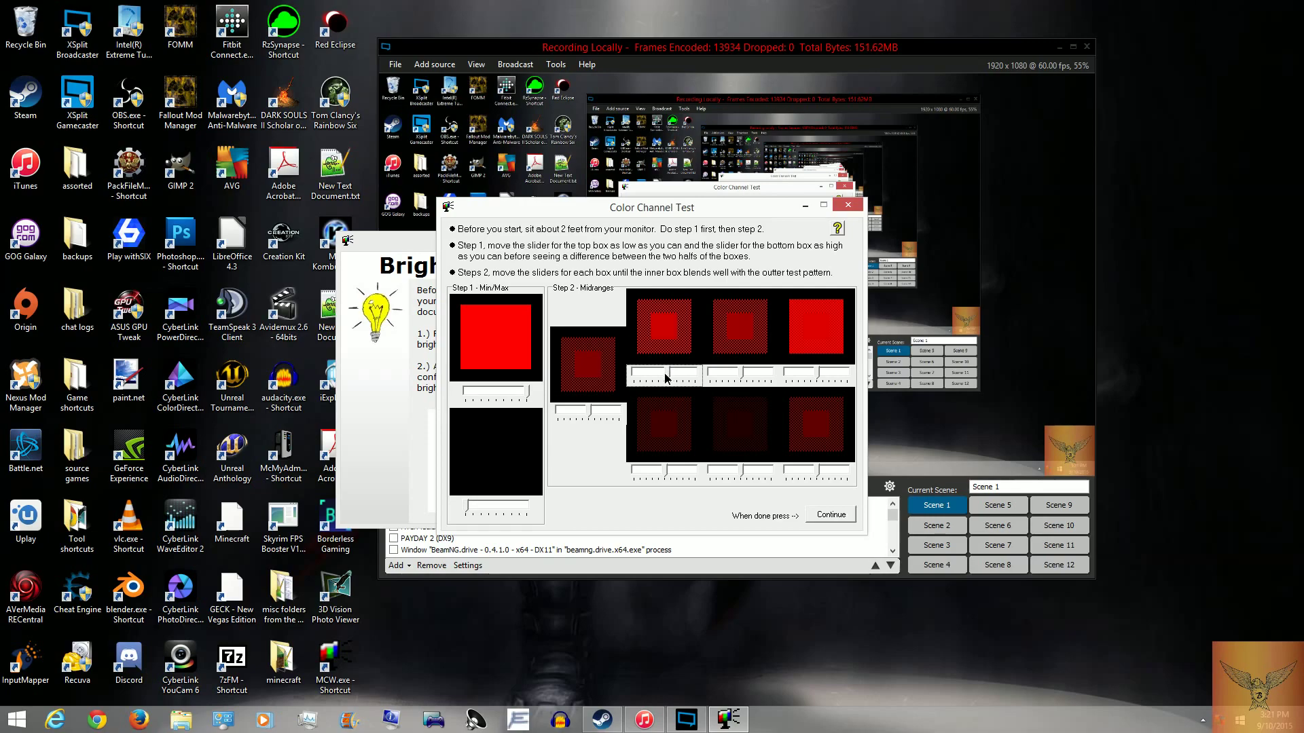
{"action": "left_click", "coordinate": [657, 380]}
{"action": "left_click", "coordinate": [685, 47]}
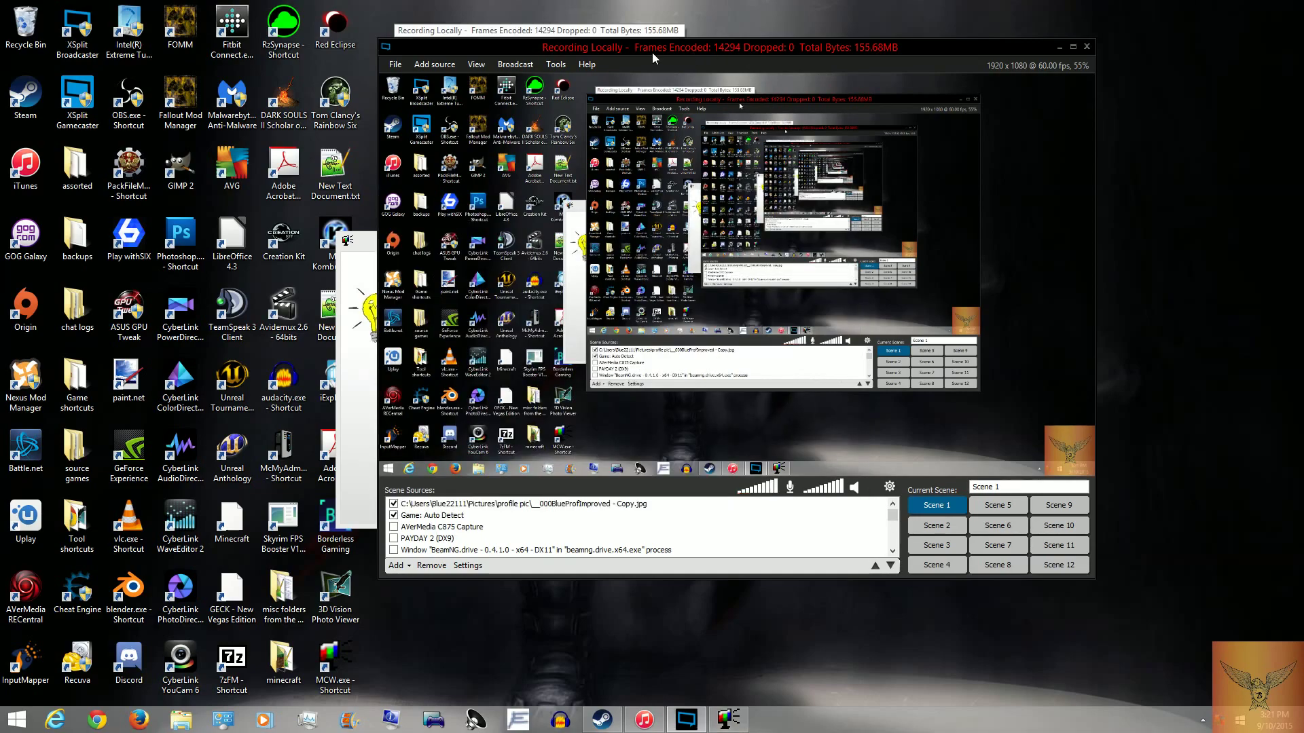
{"action": "left_click", "coordinate": [725, 718]}
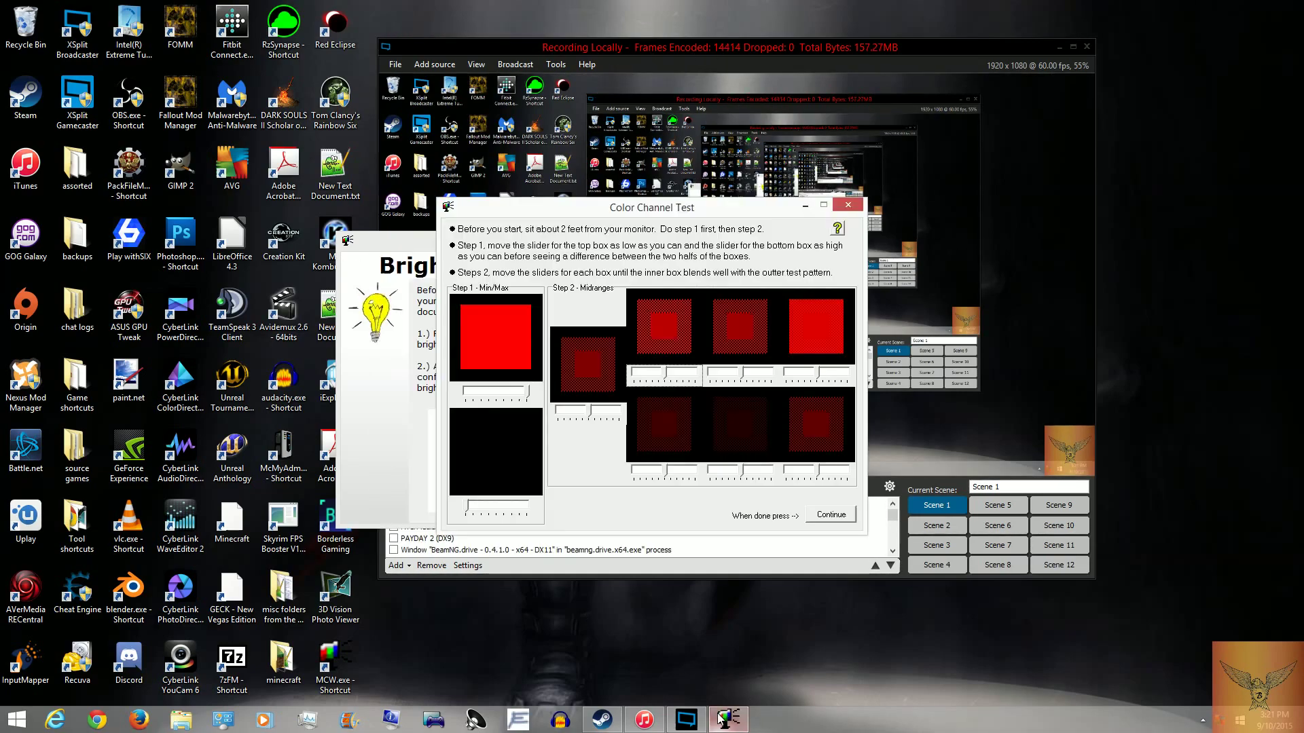
{"action": "left_click", "coordinate": [821, 375]}
{"action": "left_click_drag", "start_coordinate": [822, 376], "coordinate": [777, 378]}
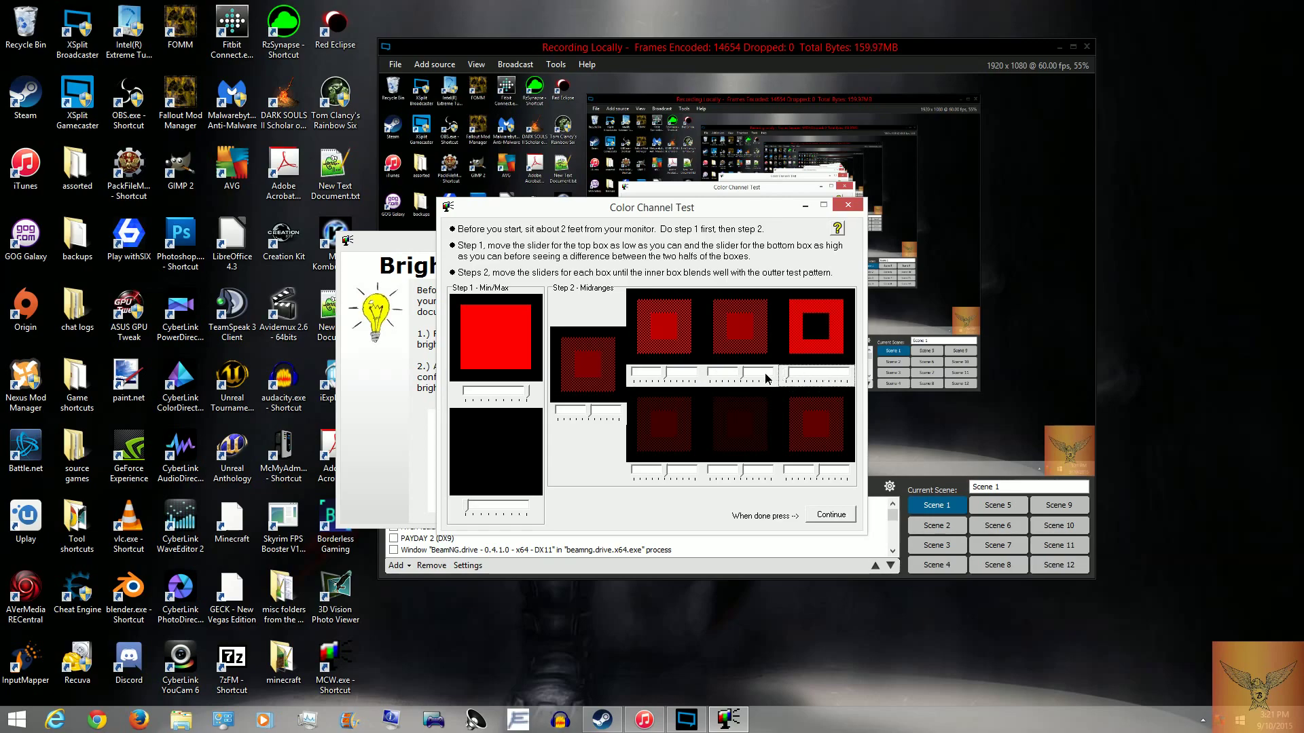
{"action": "left_click_drag", "start_coordinate": [786, 373], "coordinate": [844, 375]}
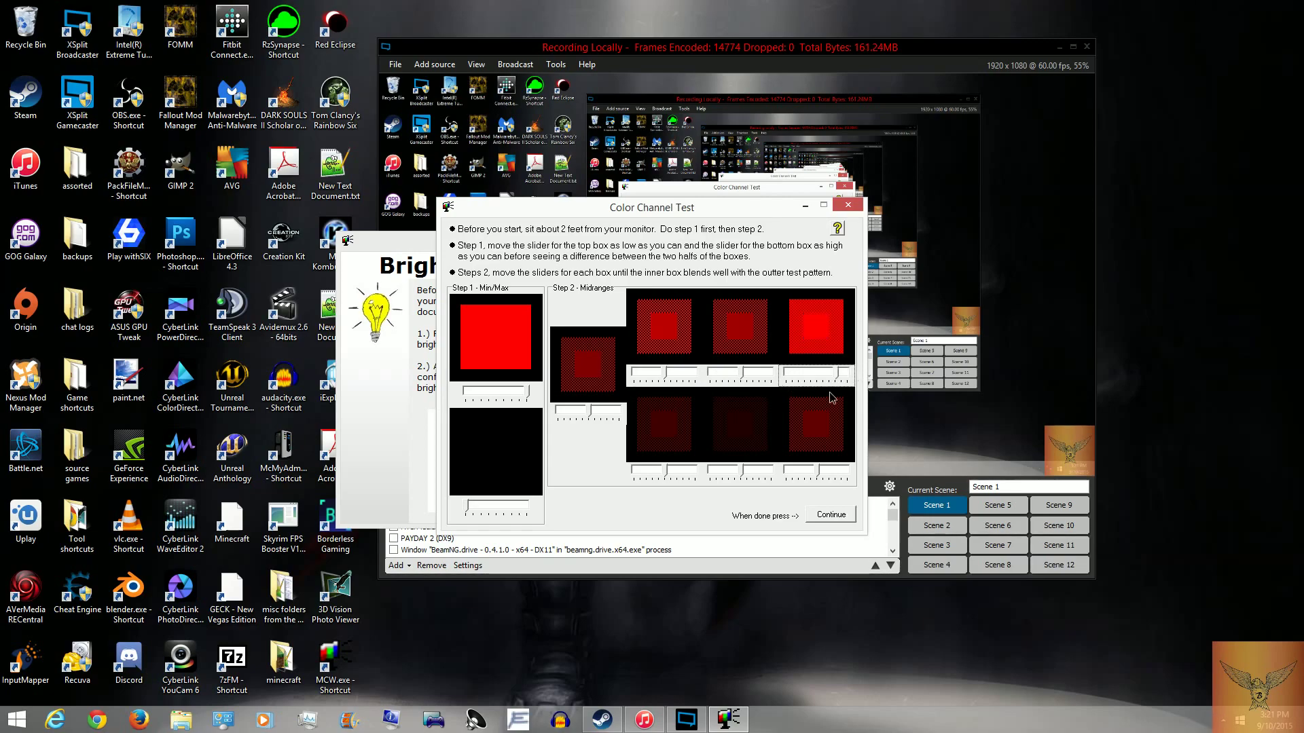
{"action": "key", "text": "Home"}
{"action": "key", "text": "End"}
{"action": "key", "text": "Home"}
{"action": "left_click_drag", "start_coordinate": [789, 414], "coordinate": [819, 415]}
- Finish the red, green and blue channel tests to reach Review Profile
{"action": "left_click", "coordinate": [831, 515]}
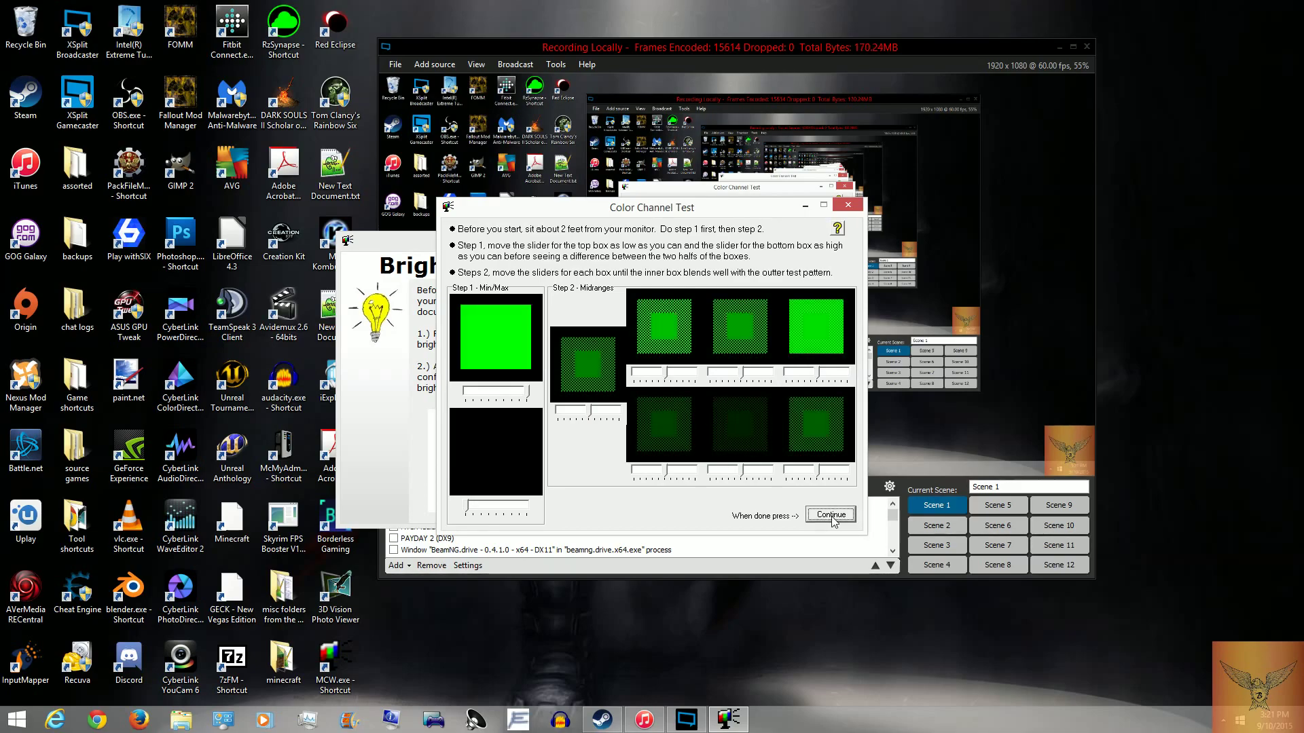
{"action": "left_click", "coordinate": [833, 517]}
{"action": "left_click", "coordinate": [832, 518]}
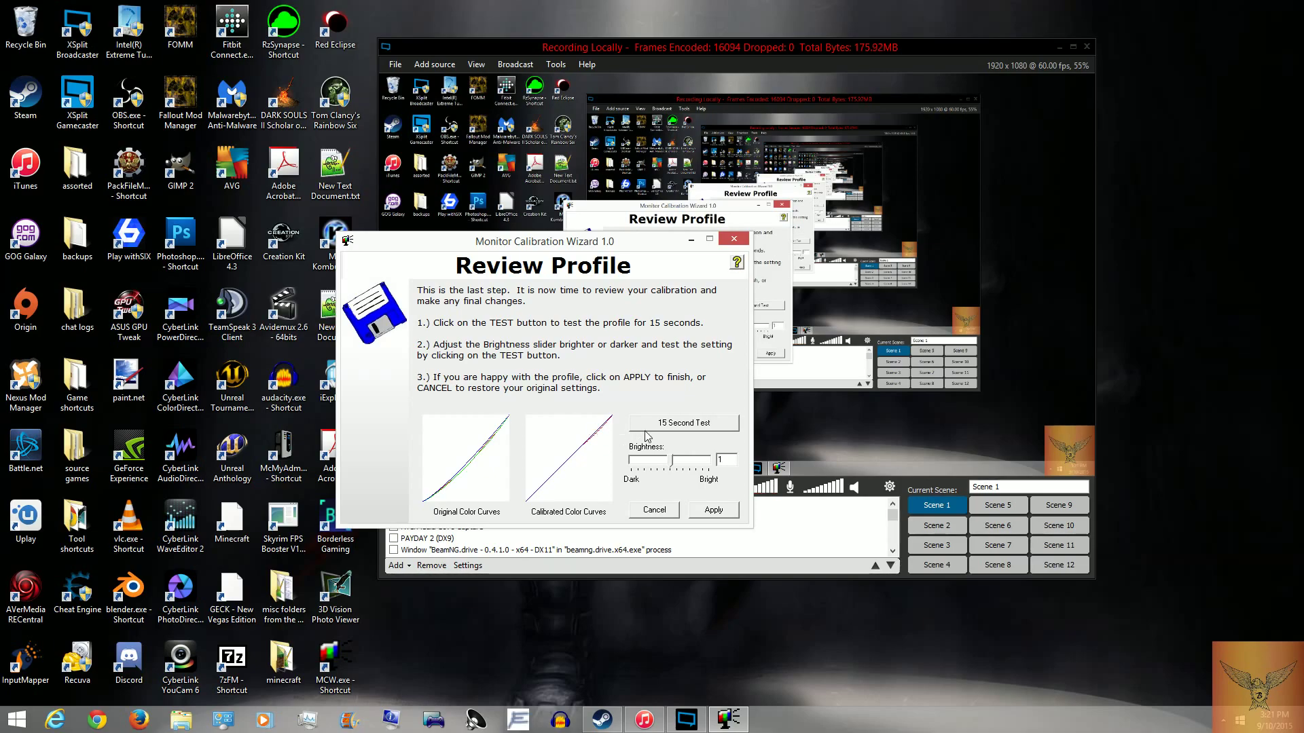
- Run a 15-second test of the profile, then lower its brightness
{"action": "left_click", "coordinate": [684, 428]}
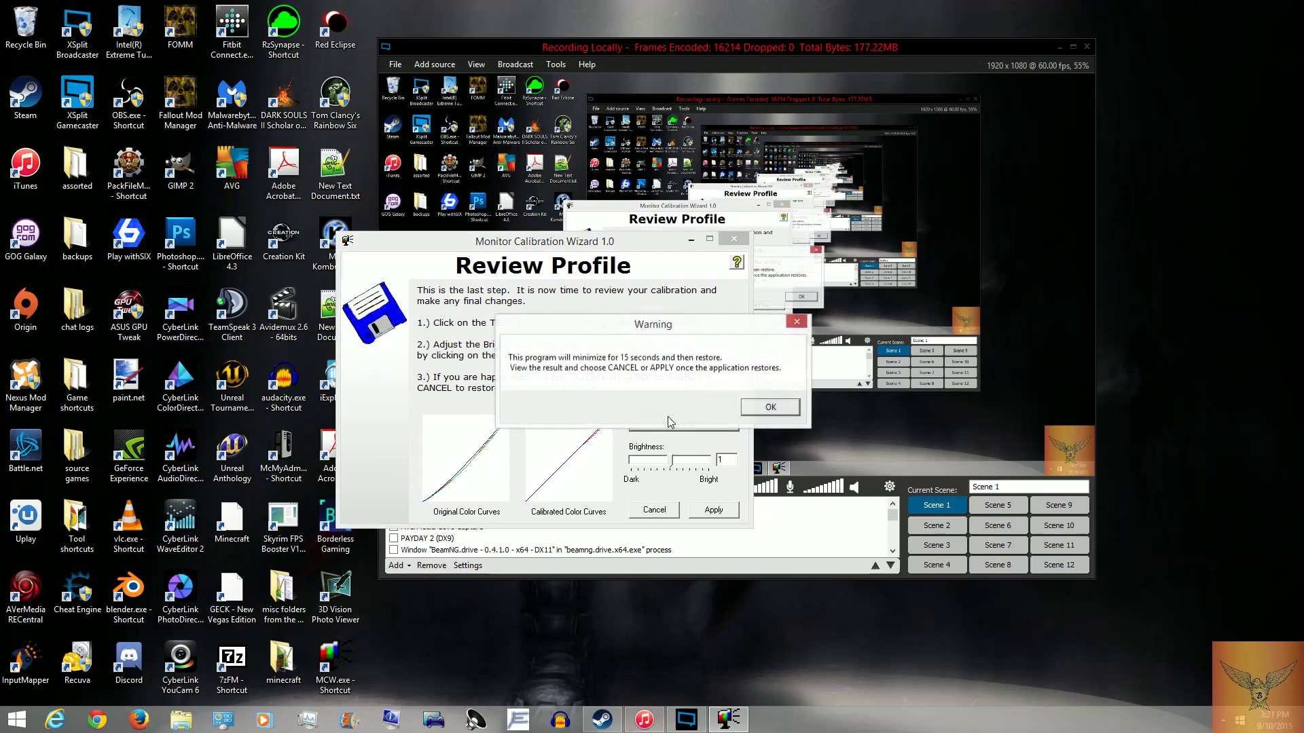
{"action": "left_click", "coordinate": [783, 411]}
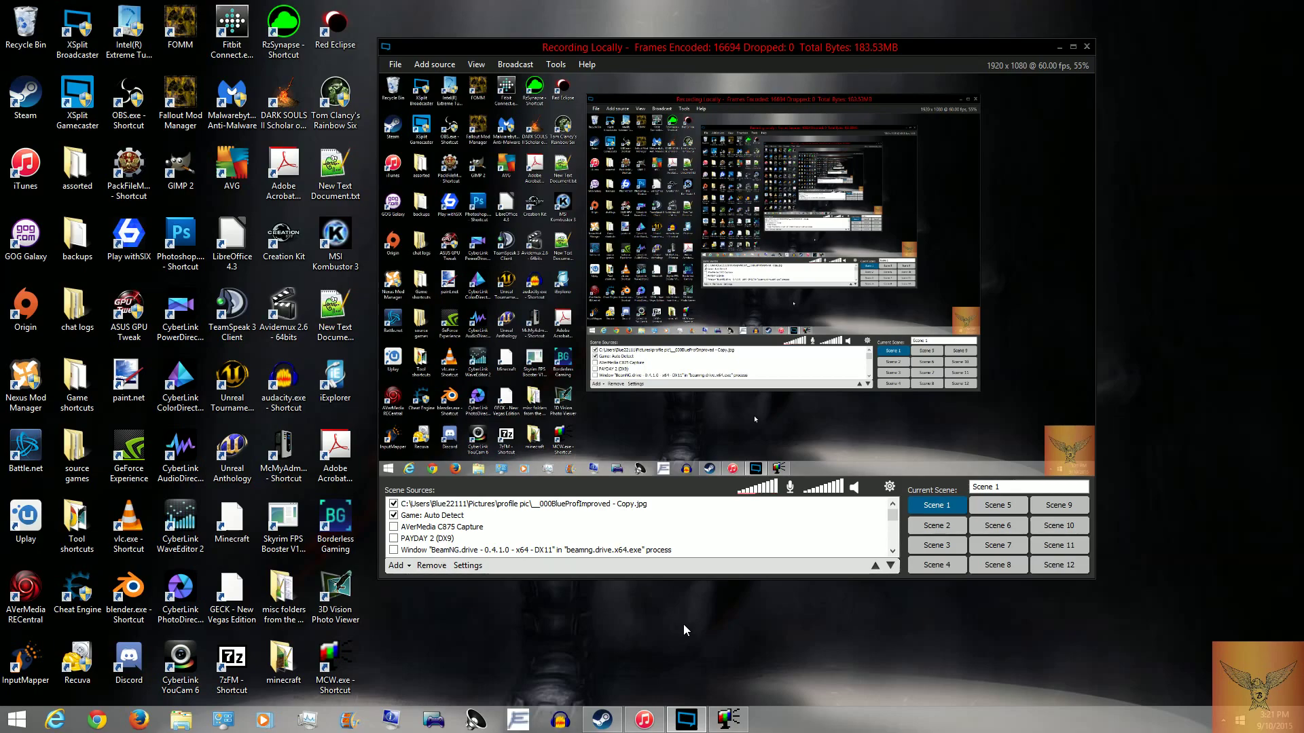
{"action": "left_click", "coordinate": [727, 719]}
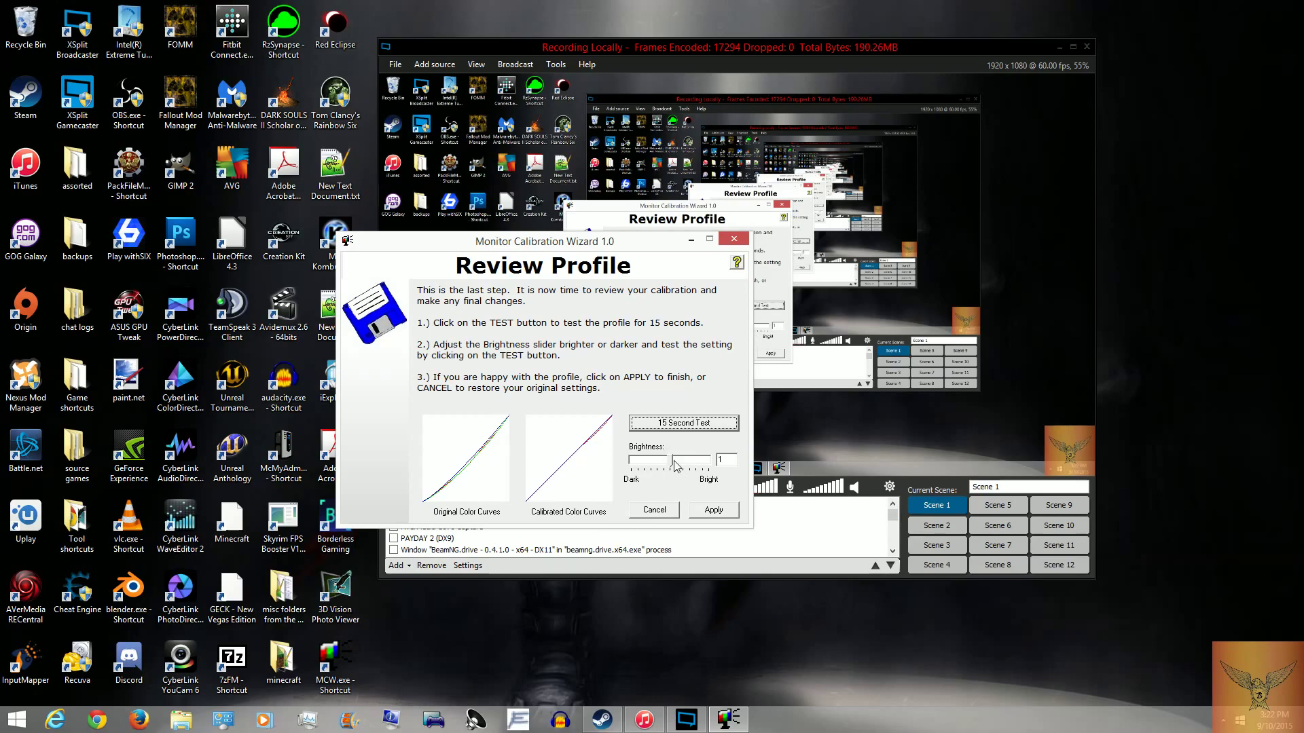
{"action": "left_click_drag", "start_coordinate": [674, 464], "coordinate": [645, 467]}
- Retest the profile for 15 seconds and set the brightness to -1.200
{"action": "left_click", "coordinate": [684, 422]}
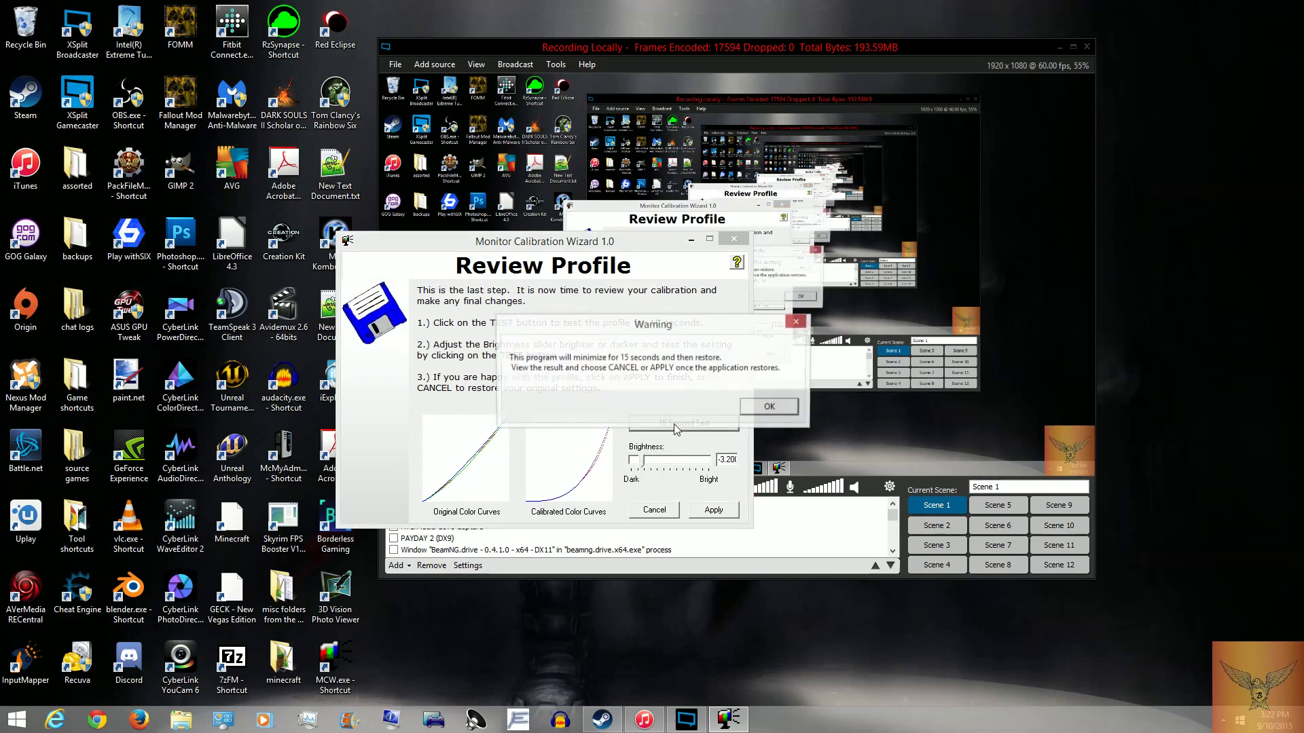
{"action": "left_click", "coordinate": [764, 408]}
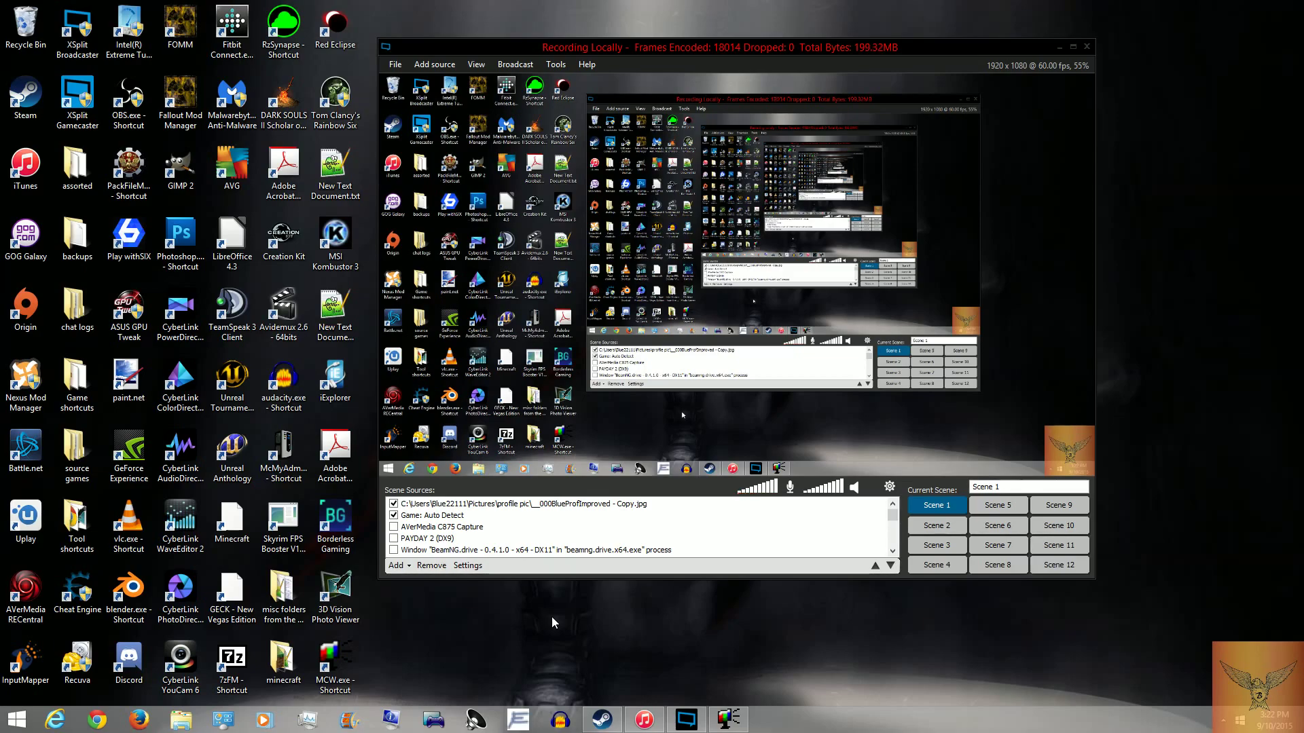
{"action": "left_click", "coordinate": [738, 725]}
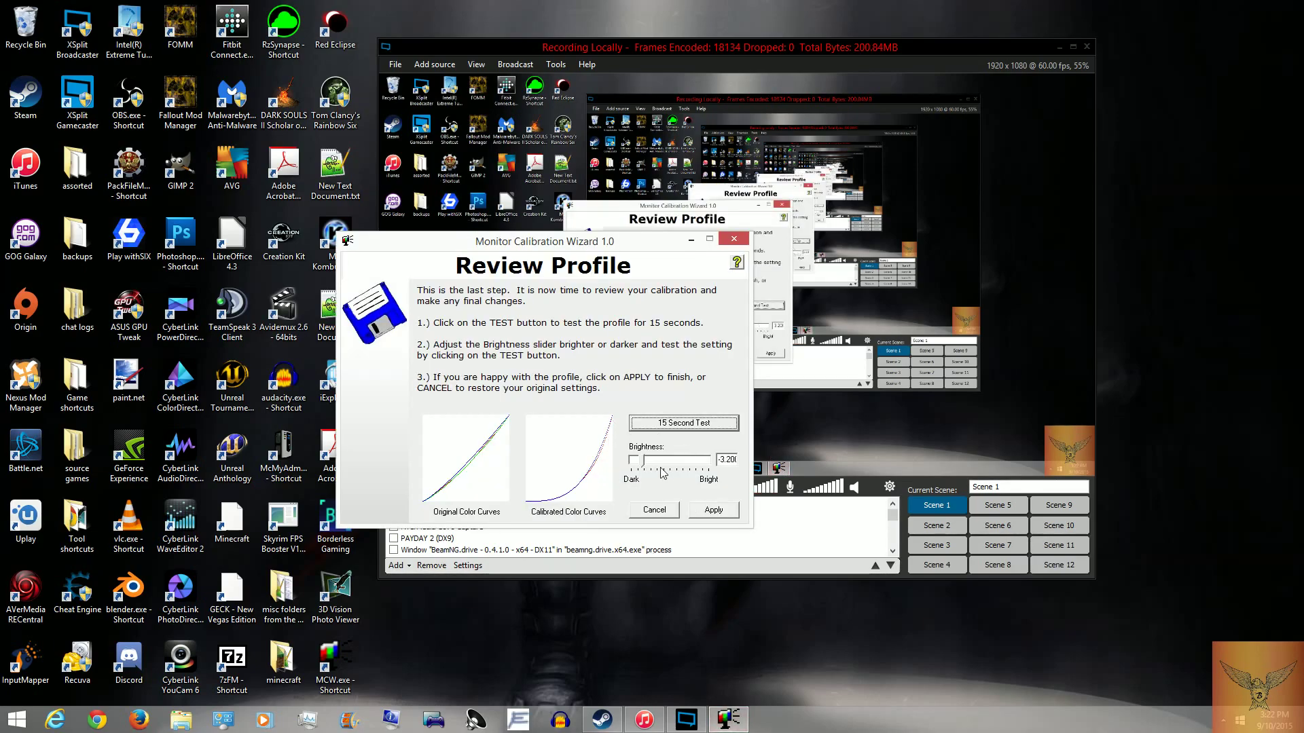
{"action": "left_click_drag", "start_coordinate": [642, 467], "coordinate": [674, 481]}
{"action": "key", "text": "Left"}
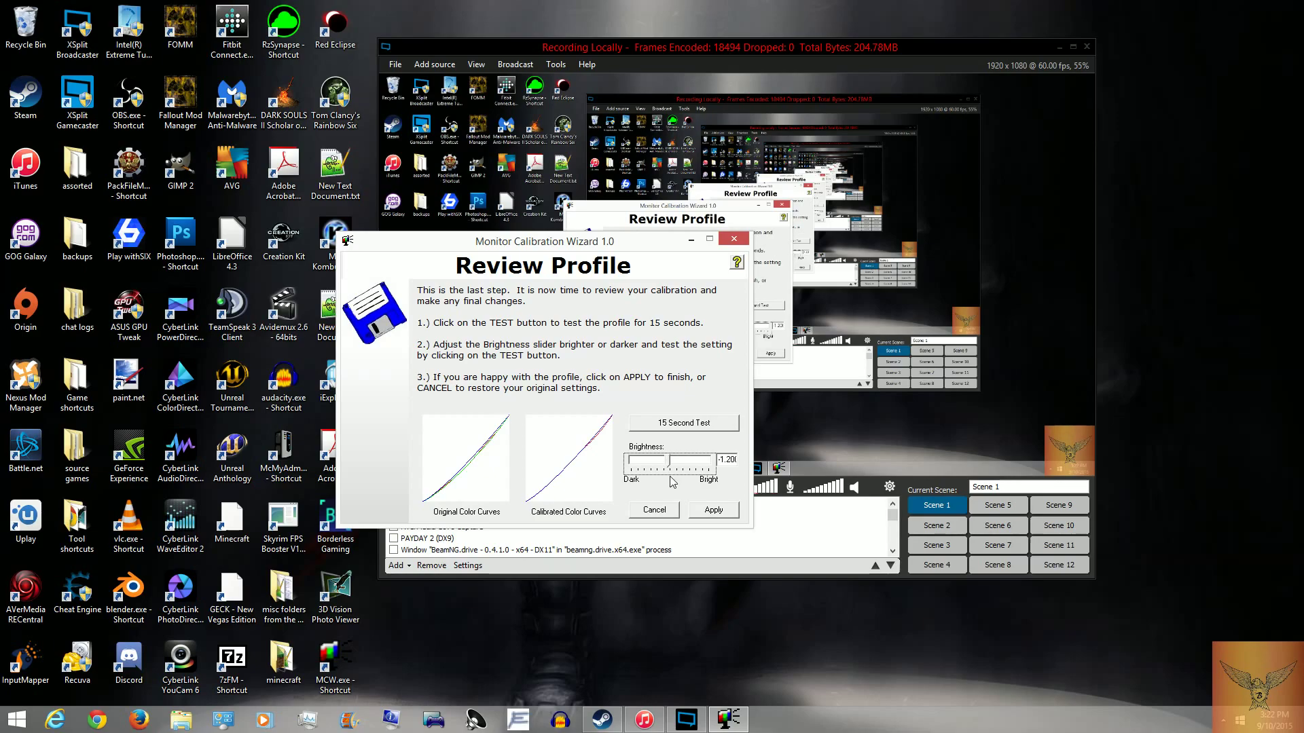
{"action": "double_click", "coordinate": [728, 459]}
{"action": "key", "text": "Home"}
- Apply the calibration and save it as 'Video profile'
{"action": "left_click", "coordinate": [709, 511]}
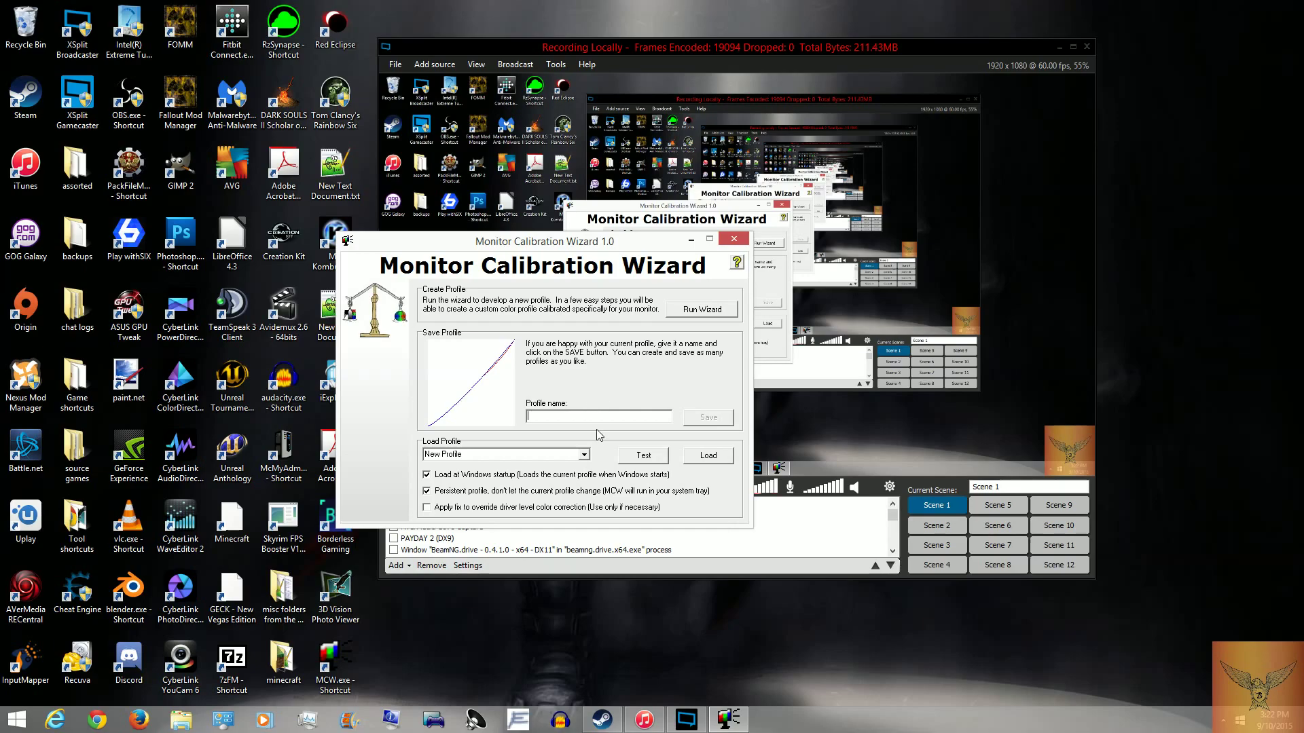
{"action": "type", "text": "Video profile"}
{"action": "left_click", "coordinate": [706, 417]}
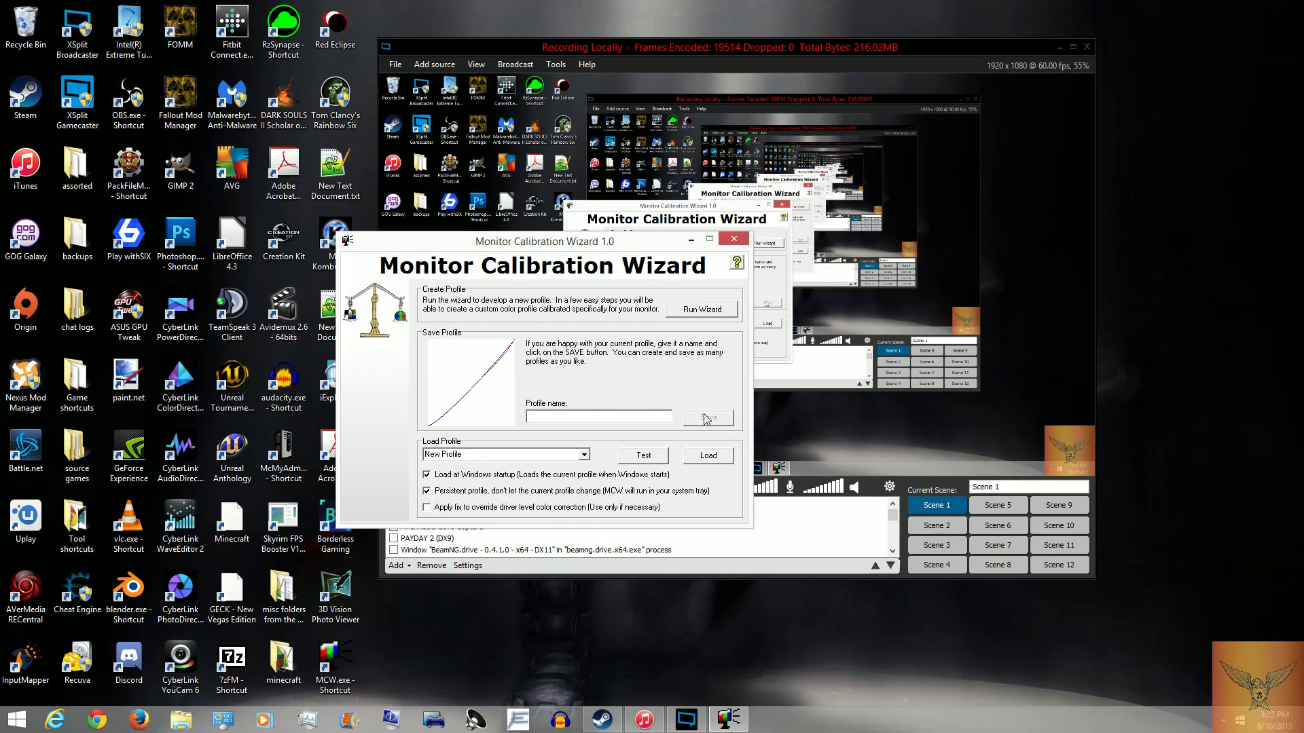
- Load Video profile with startup and persistent options unticked, then bring Steam forward
{"action": "left_click", "coordinate": [583, 455]}
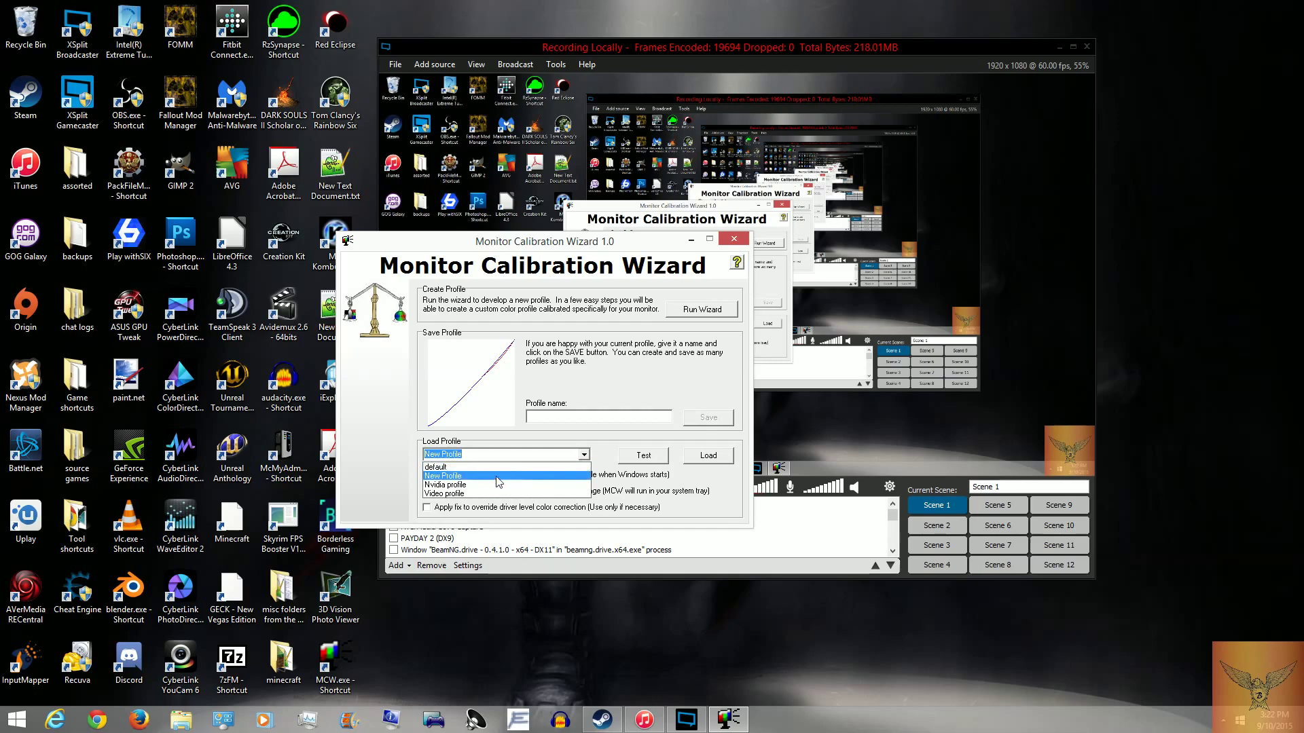
{"action": "left_click", "coordinate": [464, 494]}
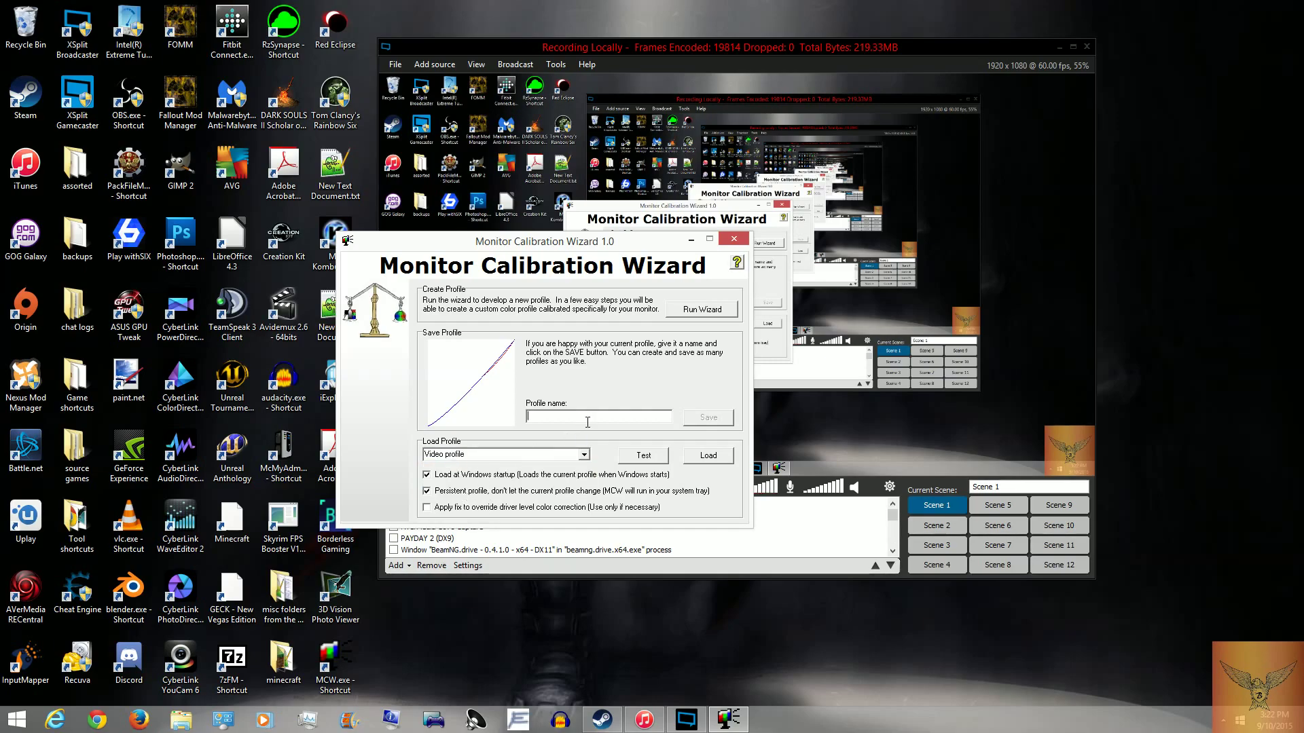
{"action": "left_click", "coordinate": [426, 475]}
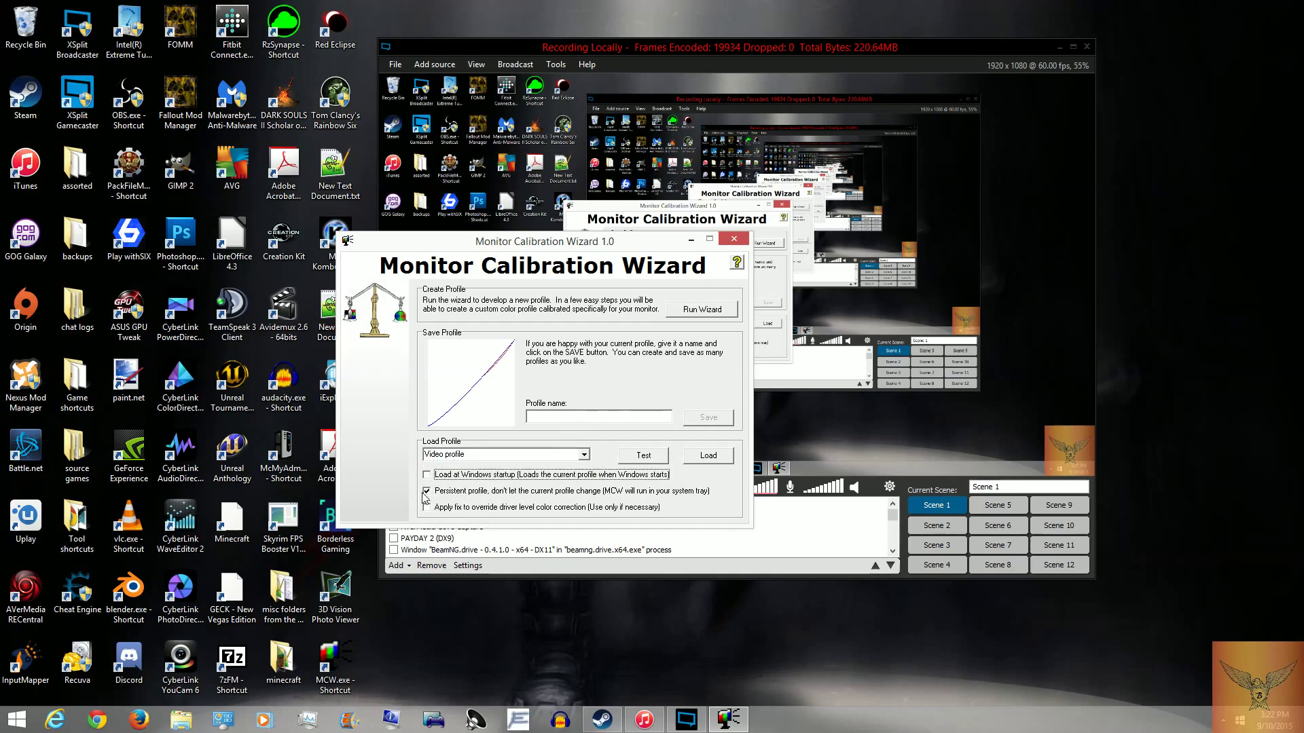
{"action": "left_click", "coordinate": [427, 491]}
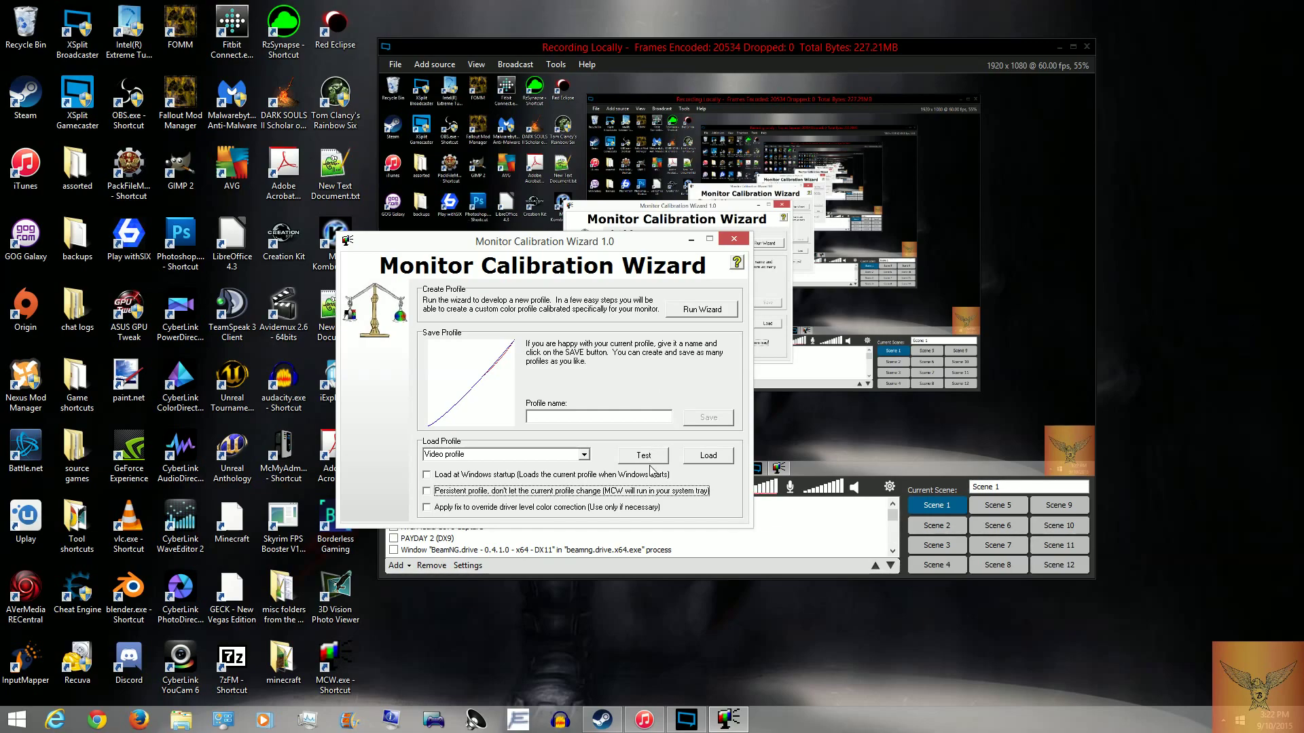
{"action": "left_click", "coordinate": [690, 463]}
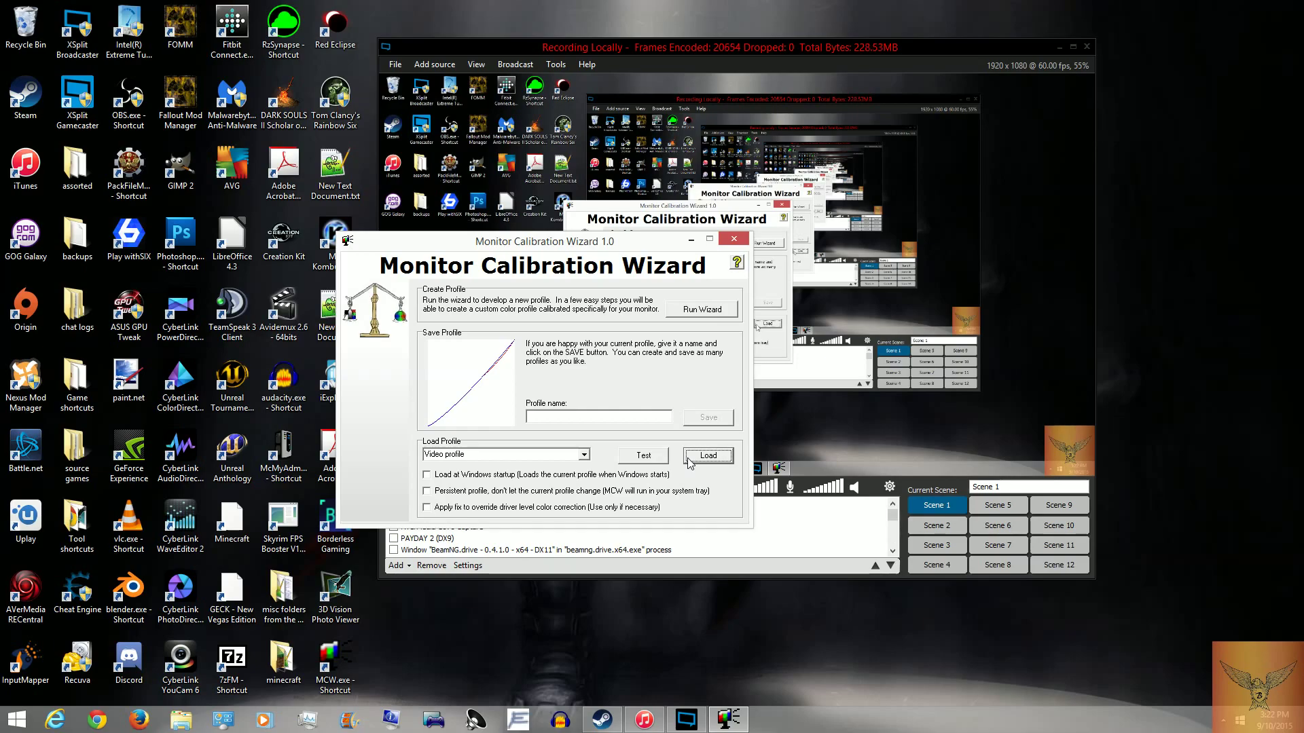
{"action": "left_click", "coordinate": [603, 721]}
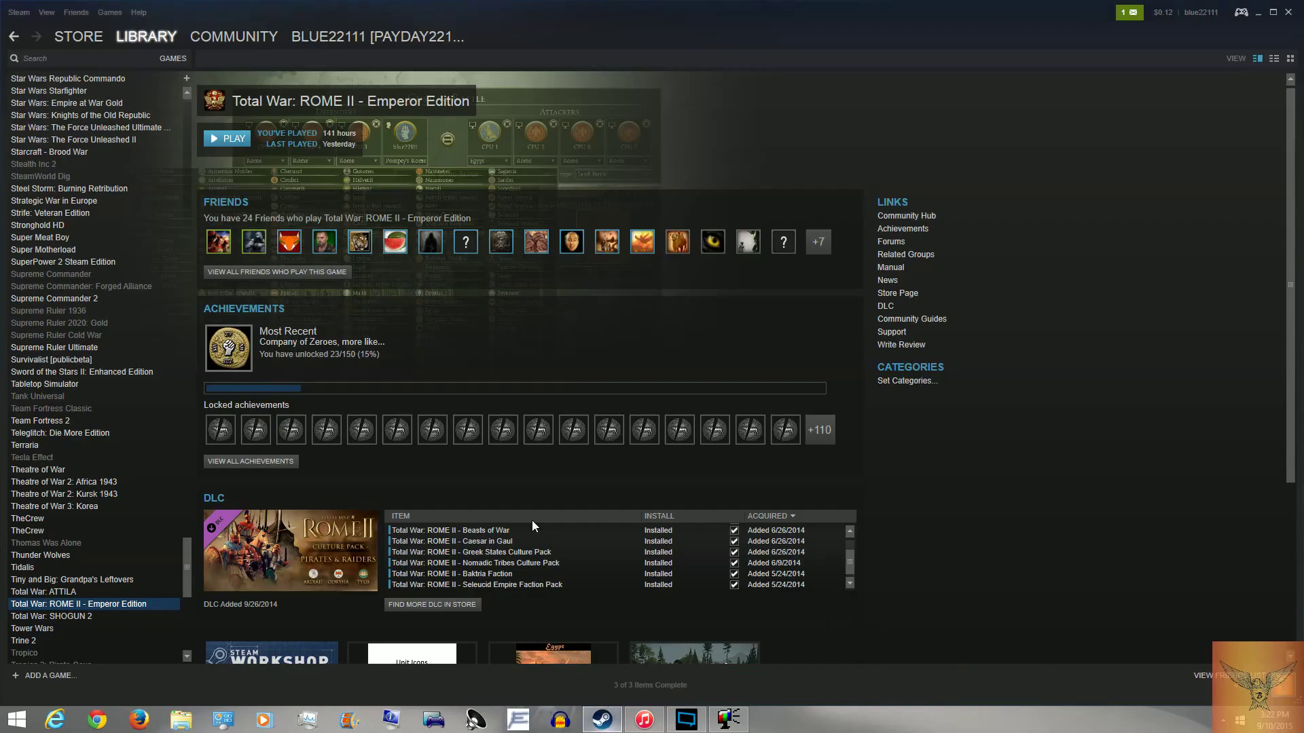
- Minimize the Steam library window to reveal the wizard showing Video profile
{"action": "left_click", "coordinate": [1259, 15]}
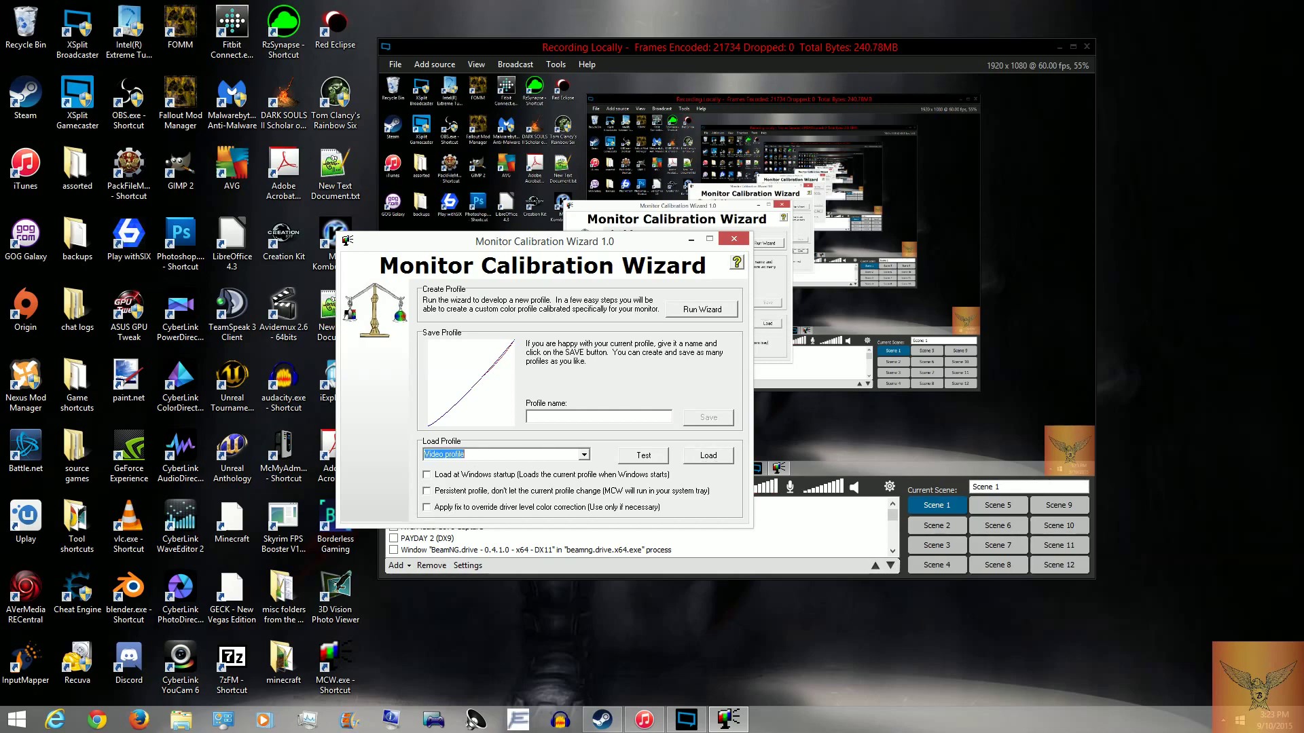
- Load New Profile from the Load Profile list and tick Persistent profile
{"action": "left_click", "coordinate": [584, 455]}
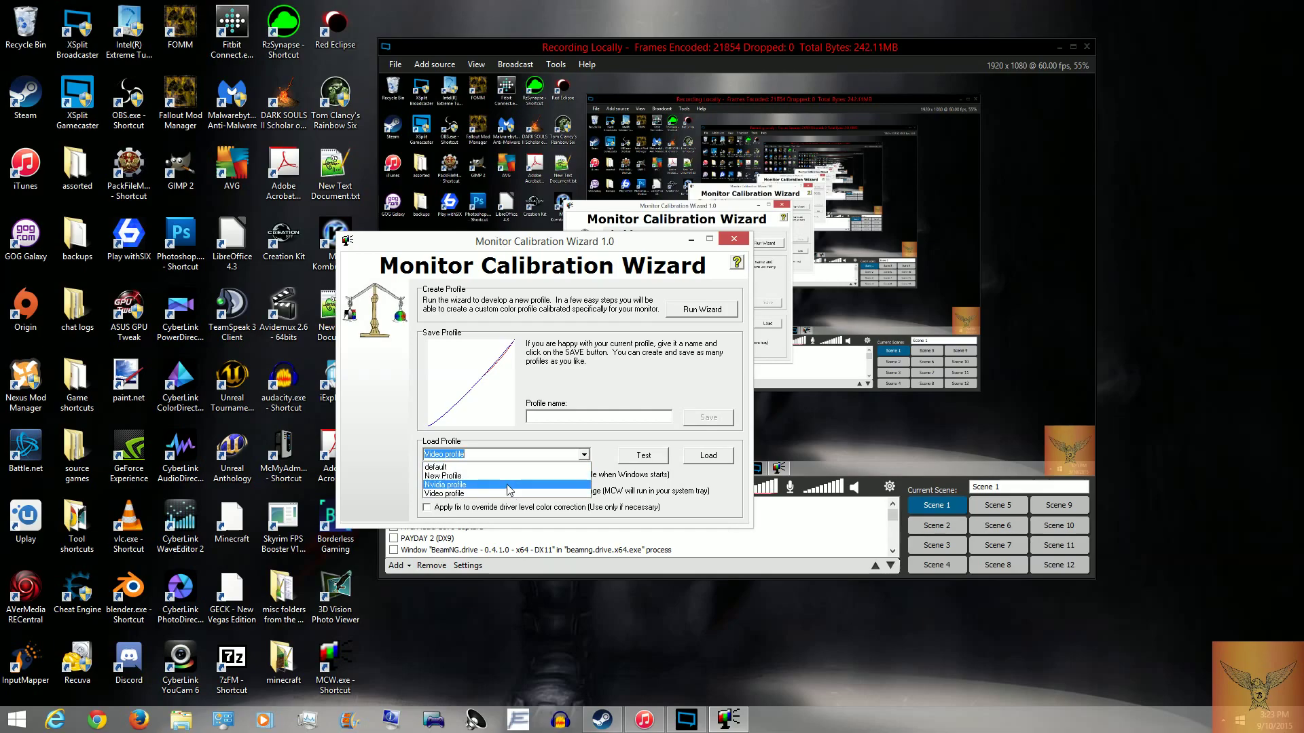
{"action": "left_click", "coordinate": [588, 476]}
{"action": "left_click", "coordinate": [698, 460]}
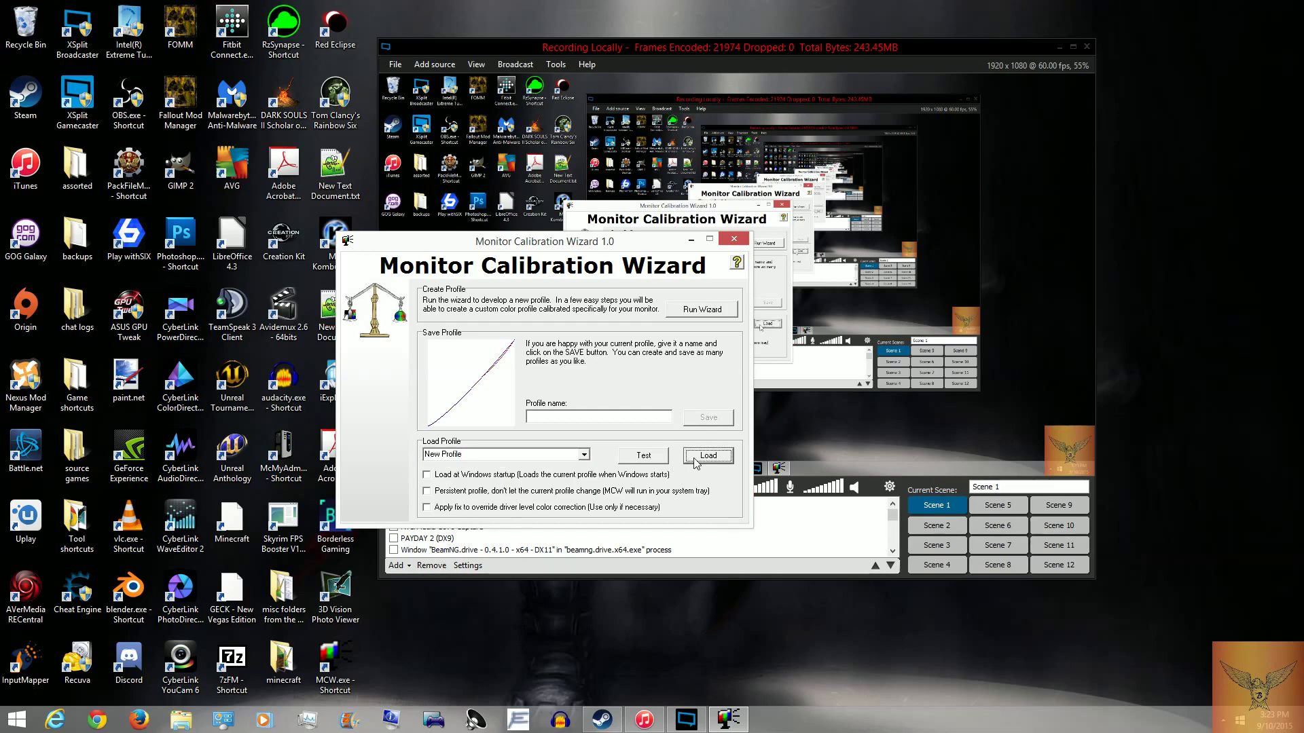
{"action": "left_click", "coordinate": [426, 492]}
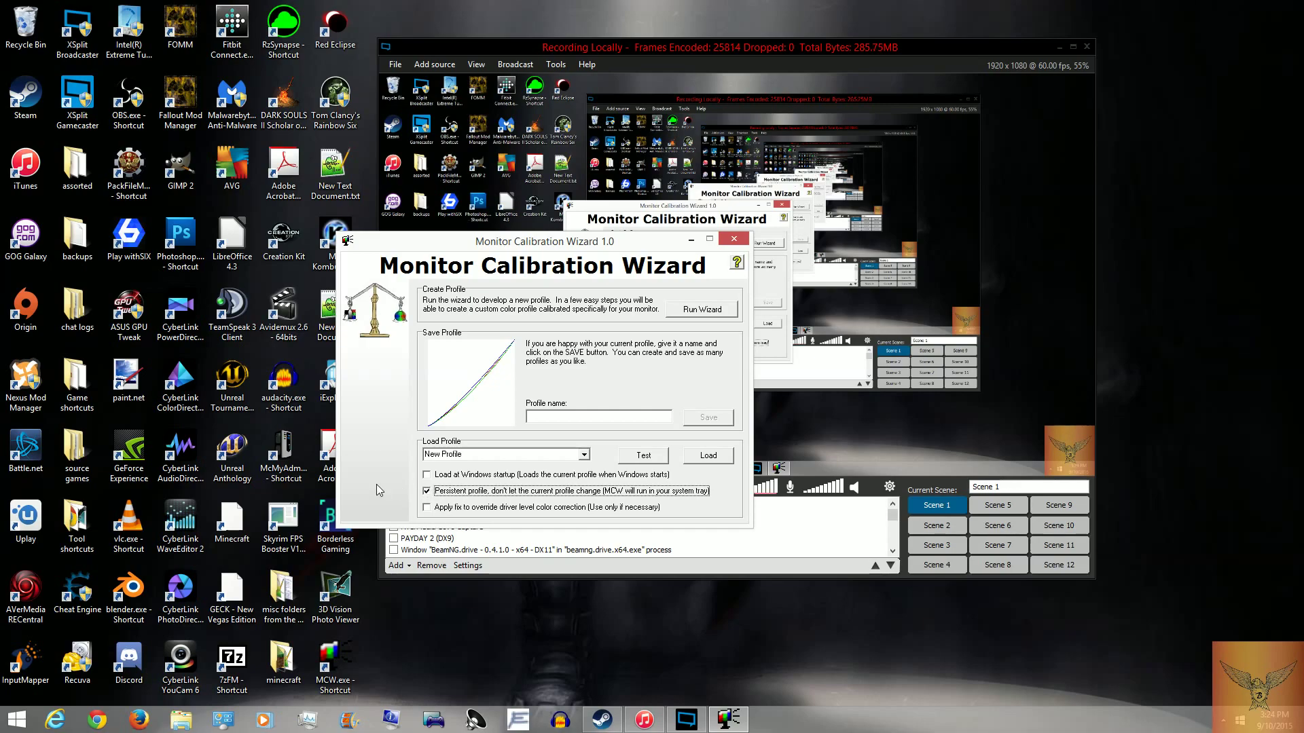
- Turn on 'Load at Windows startup' and load New Profile with the persistent option kept
{"action": "left_click", "coordinate": [468, 476]}
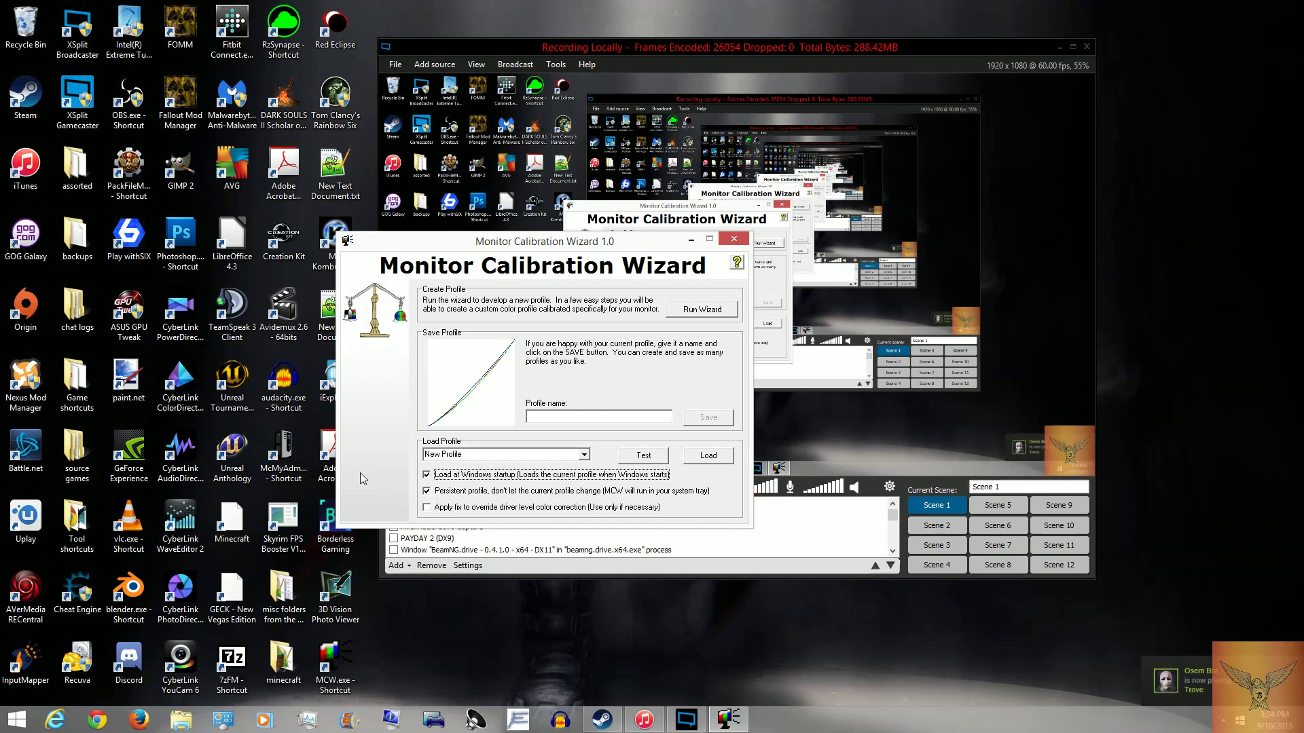
{"action": "left_click", "coordinate": [702, 460]}
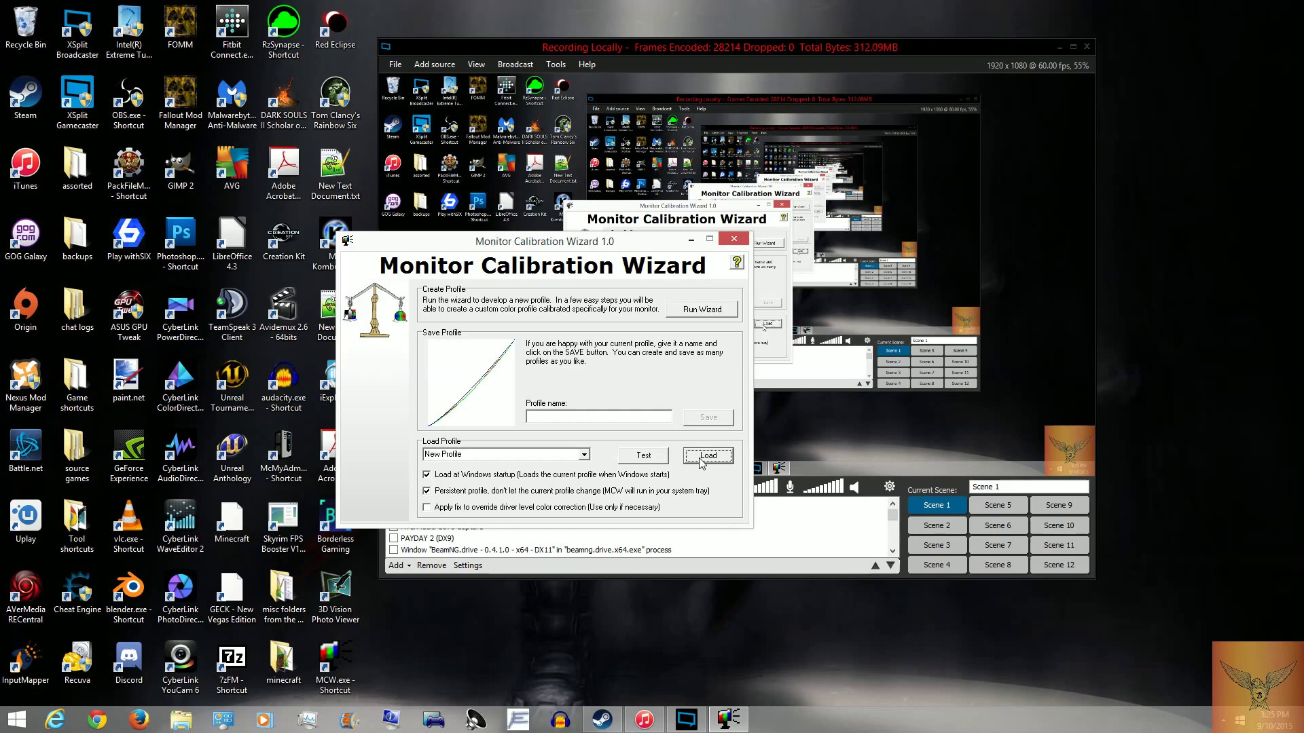
- Bring XSplit Broadcaster in front and show its Broadcast menu for stopping the local recording
{"action": "left_click", "coordinate": [545, 50]}
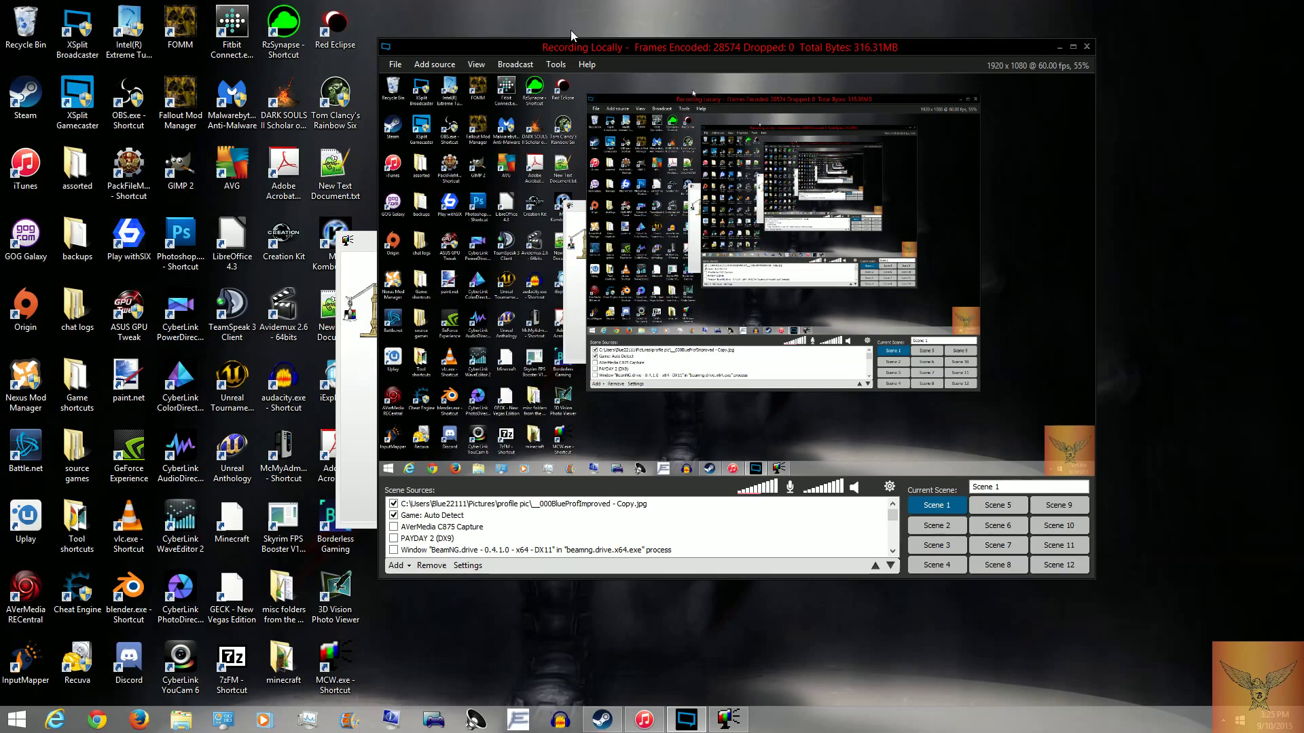
{"action": "left_click", "coordinate": [503, 66]}
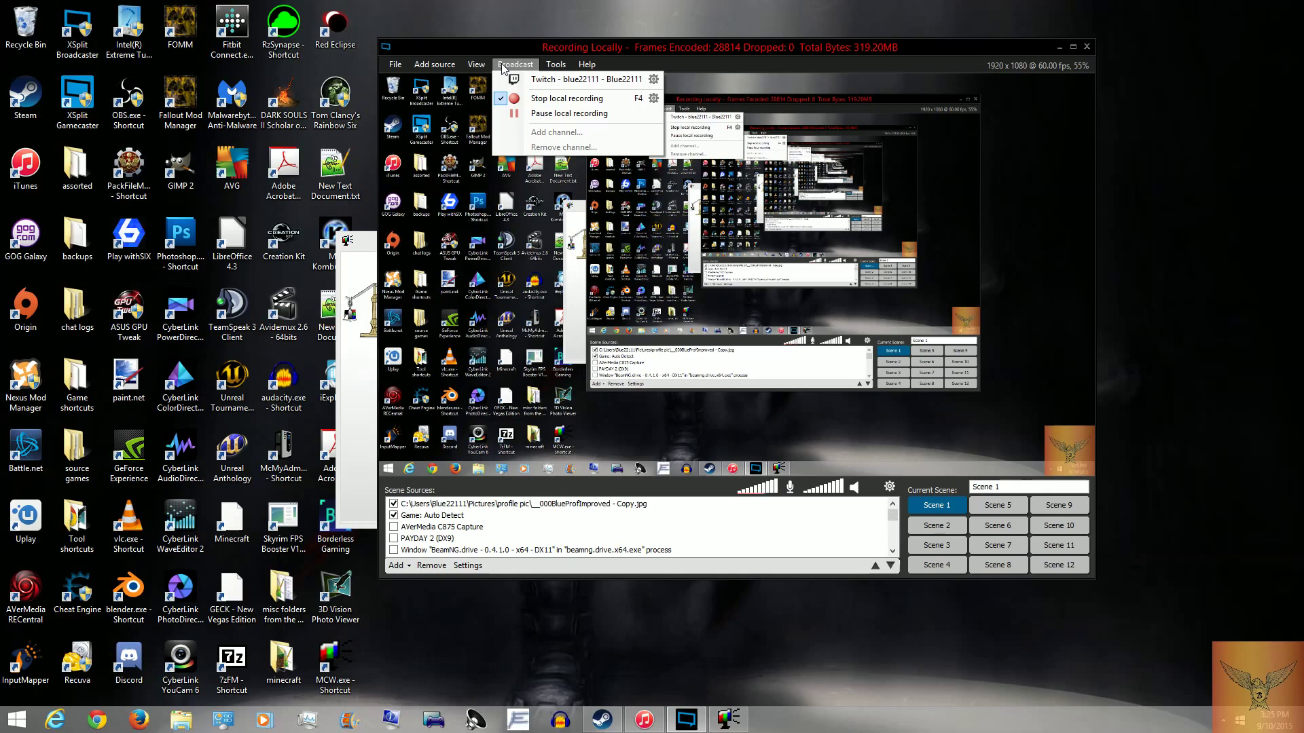